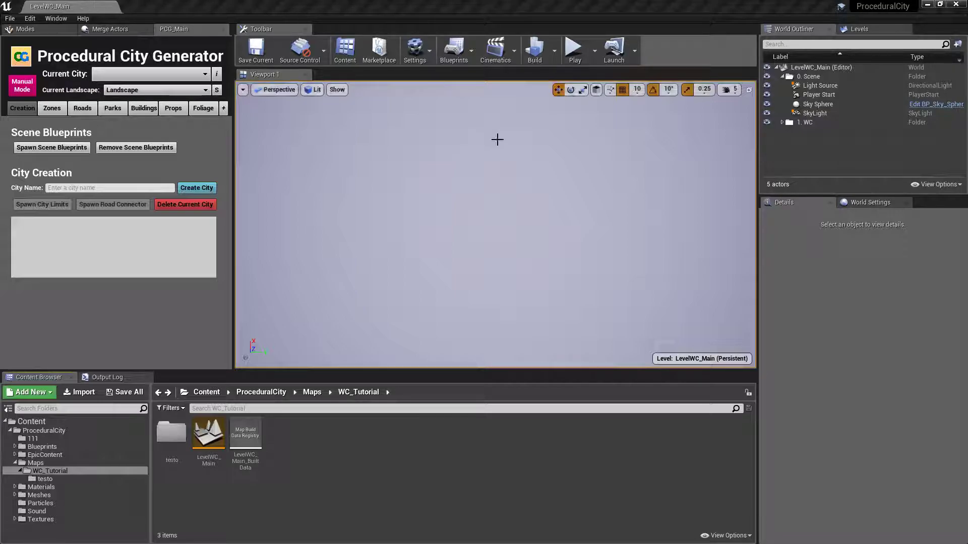
Check the Enable World Composition option in the world settings and bring up the list of levels.
{"action": "left_click", "coordinate": [865, 203]}
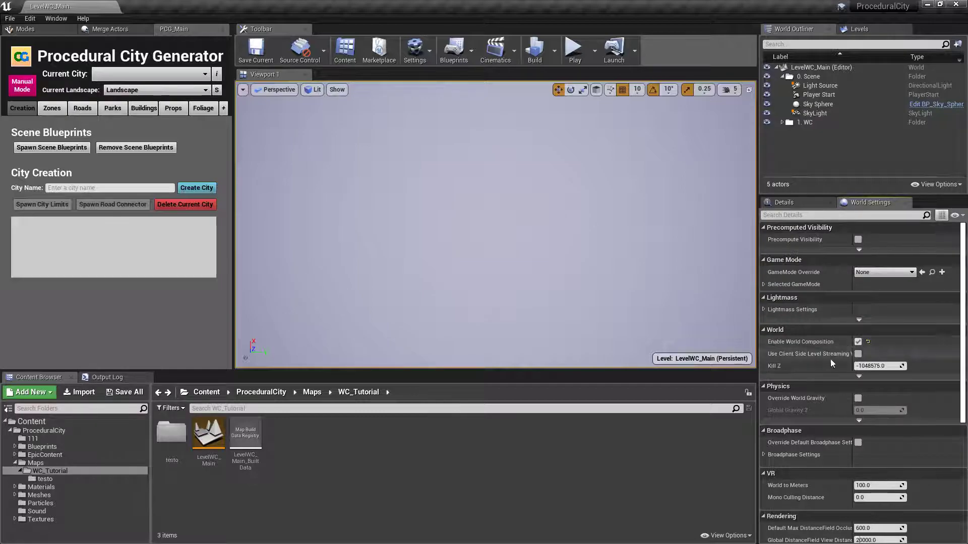
{"action": "left_click", "coordinate": [857, 29]}
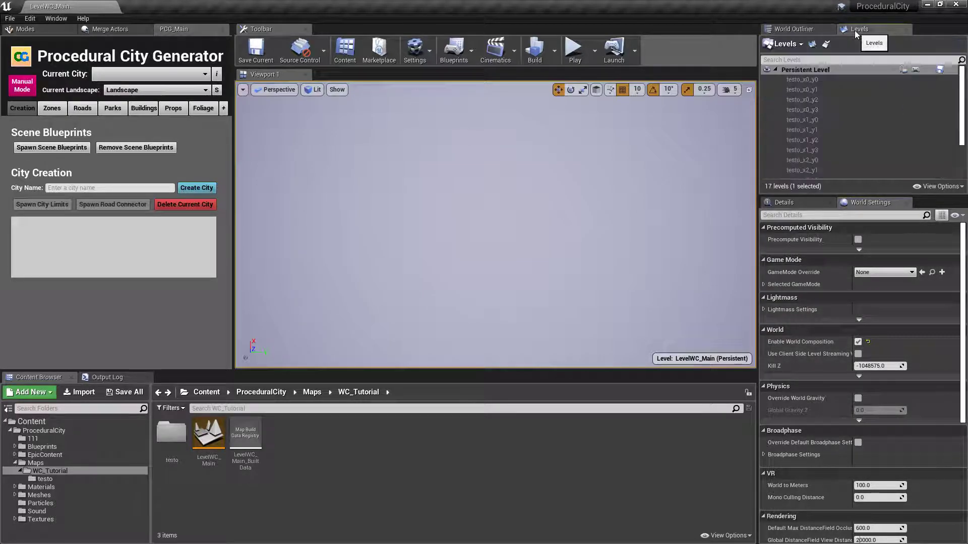
{"action": "left_click", "coordinate": [796, 45]}
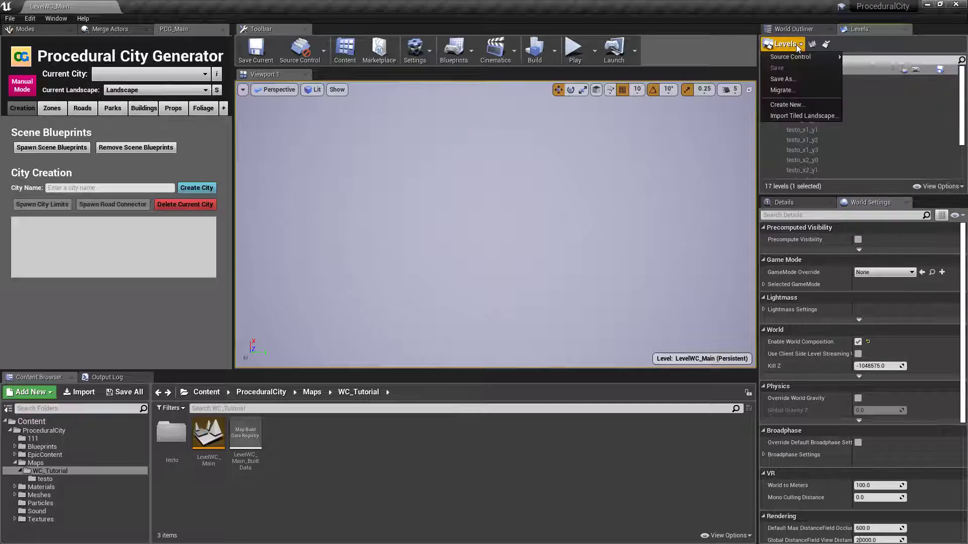
{"action": "left_click", "coordinate": [797, 115]}
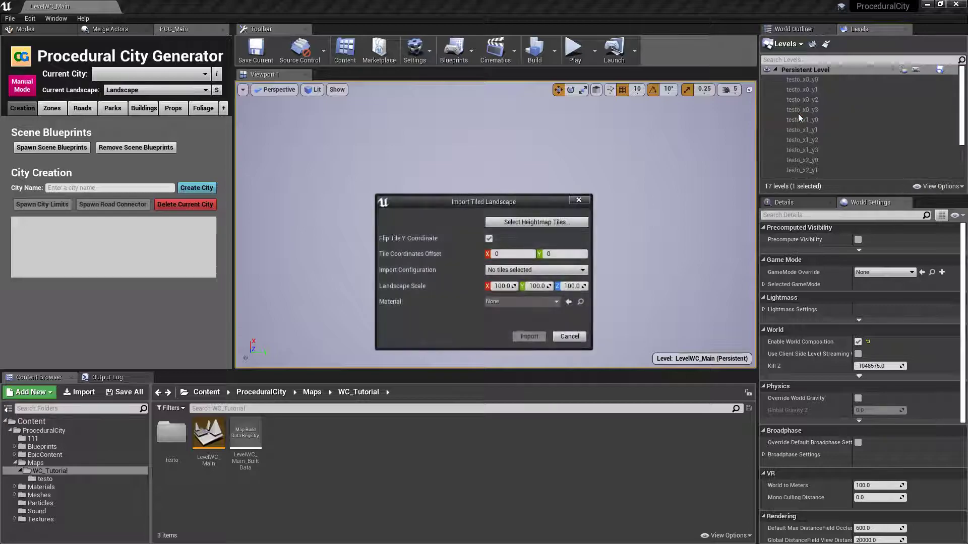
{"action": "left_click_drag", "start_coordinate": [485, 201], "coordinate": [494, 143]}
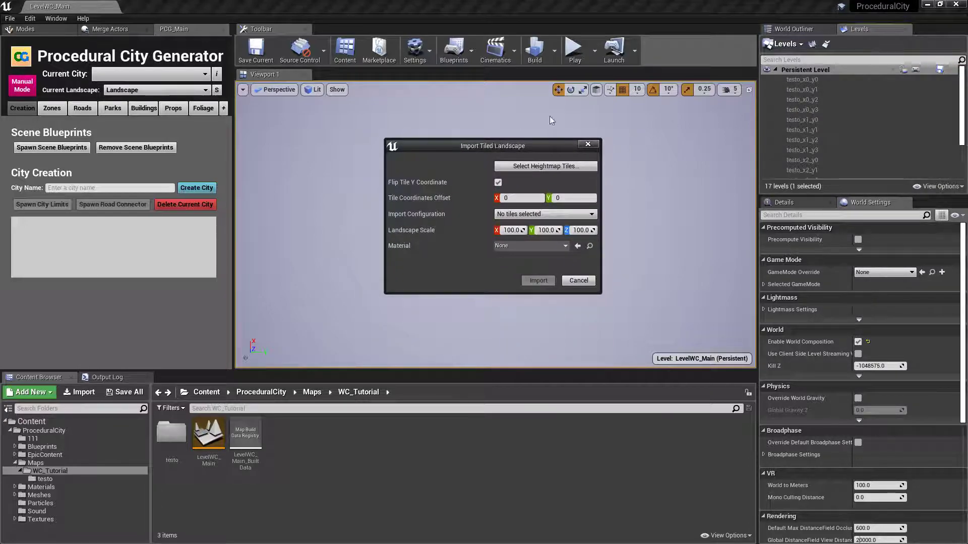
{"action": "left_click", "coordinate": [553, 168]}
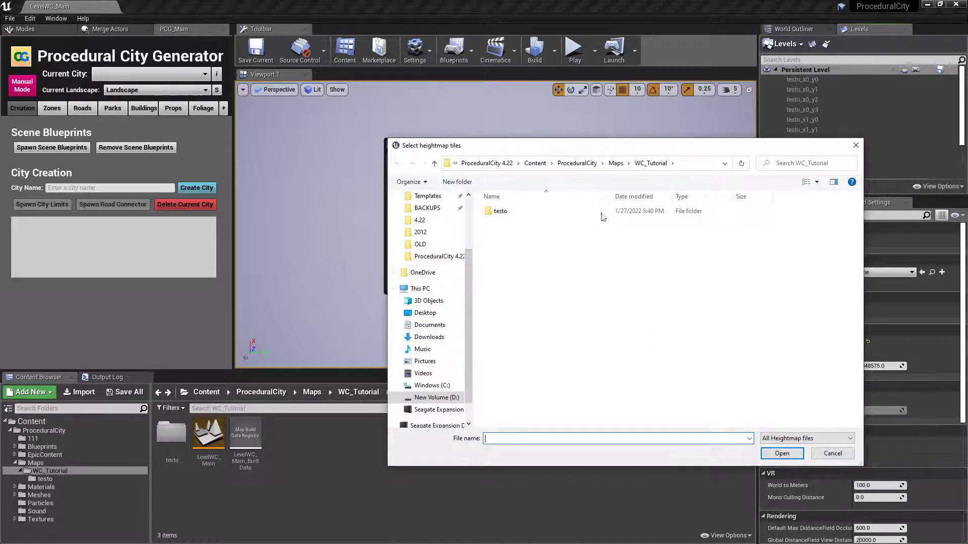
{"action": "left_click", "coordinate": [832, 453]}
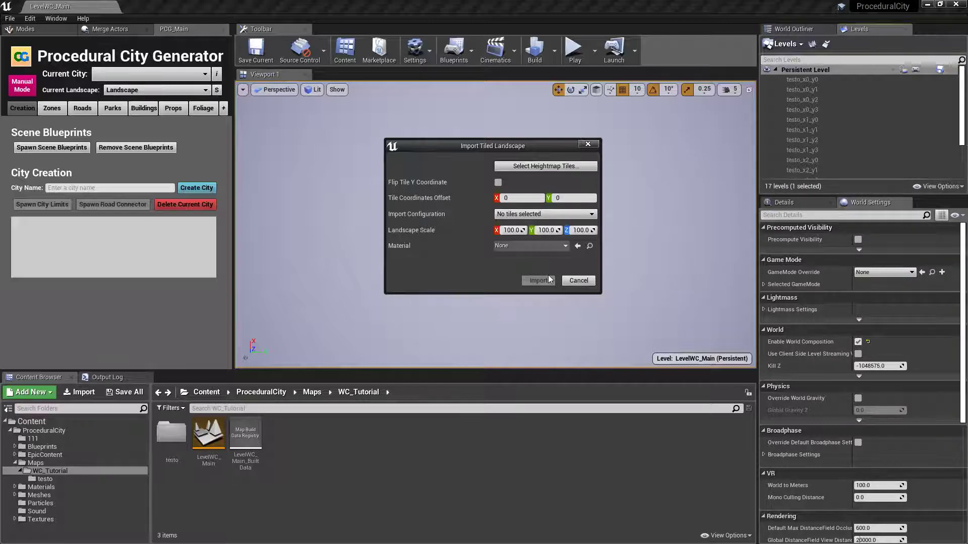
{"action": "left_click", "coordinate": [578, 281]}
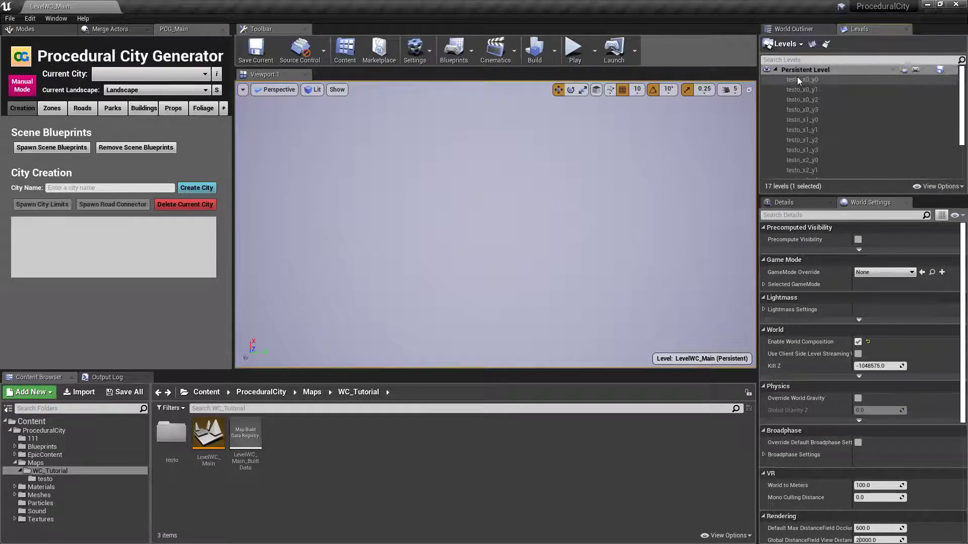
Load all the landscape tile levels from testo_x0_y0 through testo_x3_y3 into the persistent level.
{"action": "scroll", "coordinate": [802, 163], "scroll_direction": "down", "scroll_amount": 3}
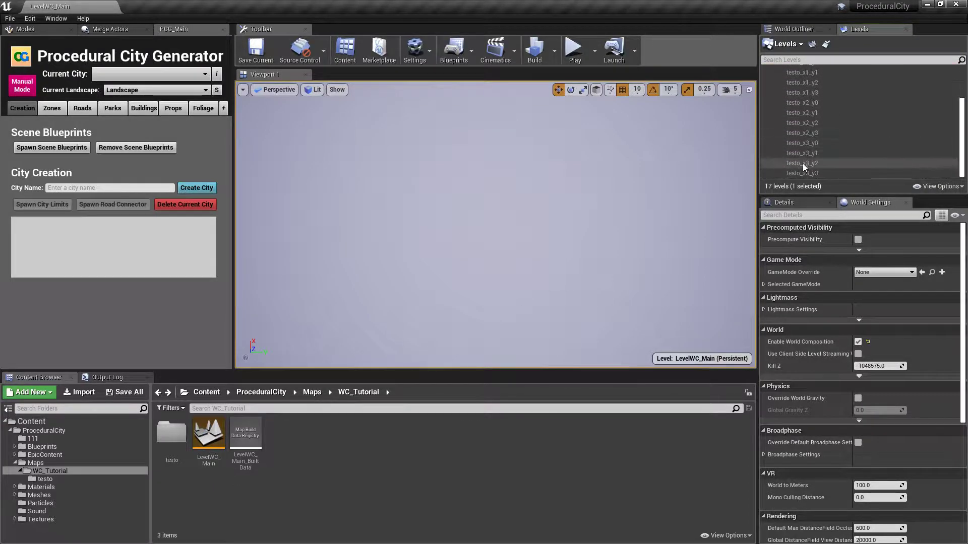
{"action": "scroll", "coordinate": [806, 163], "scroll_direction": "up", "scroll_amount": 3}
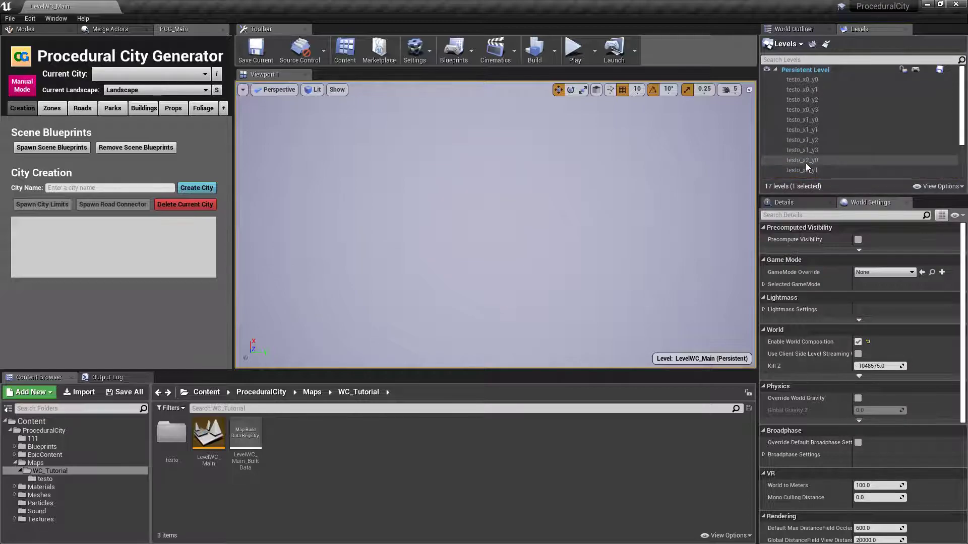
{"action": "left_click", "coordinate": [812, 80]}
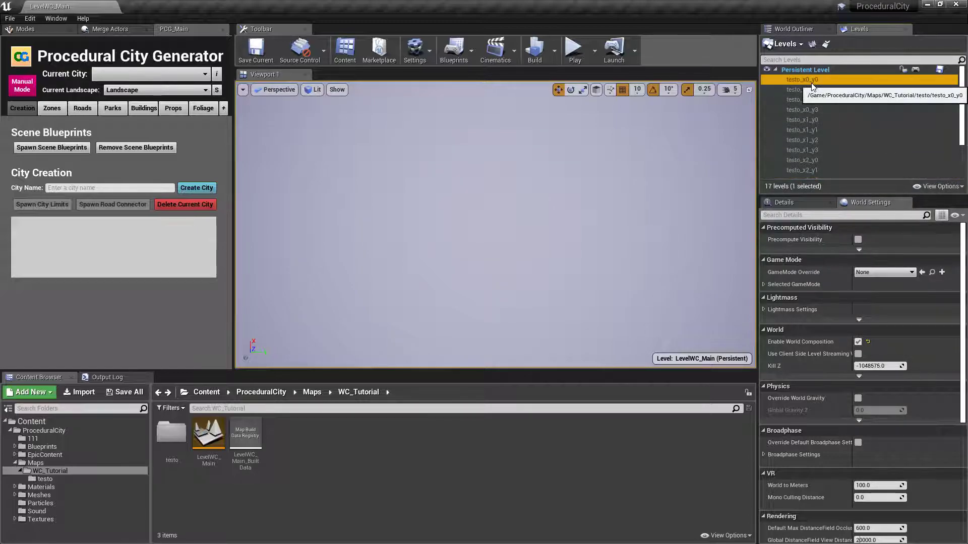
{"action": "scroll", "coordinate": [813, 83], "scroll_direction": "down", "scroll_amount": 3}
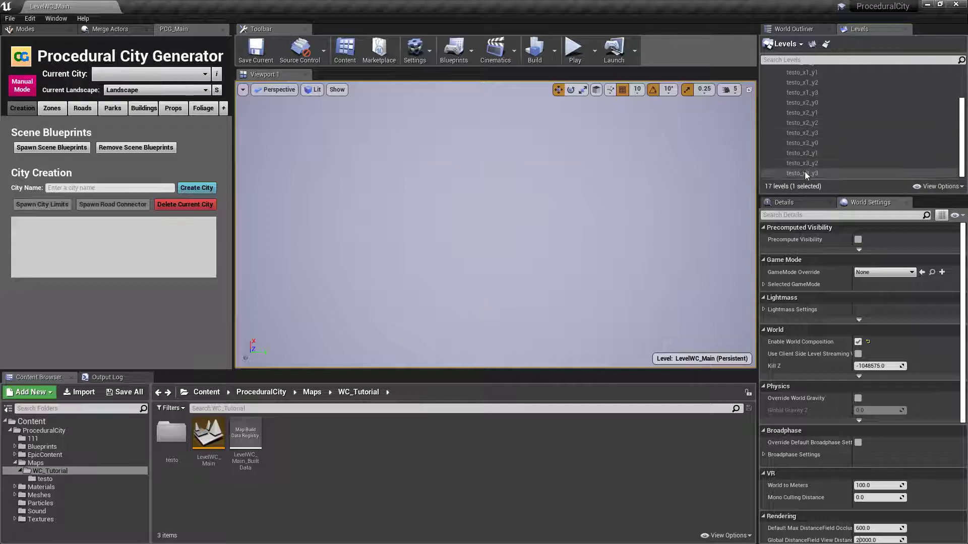
{"action": "left_click", "coordinate": [804, 171], "text": "shift"}
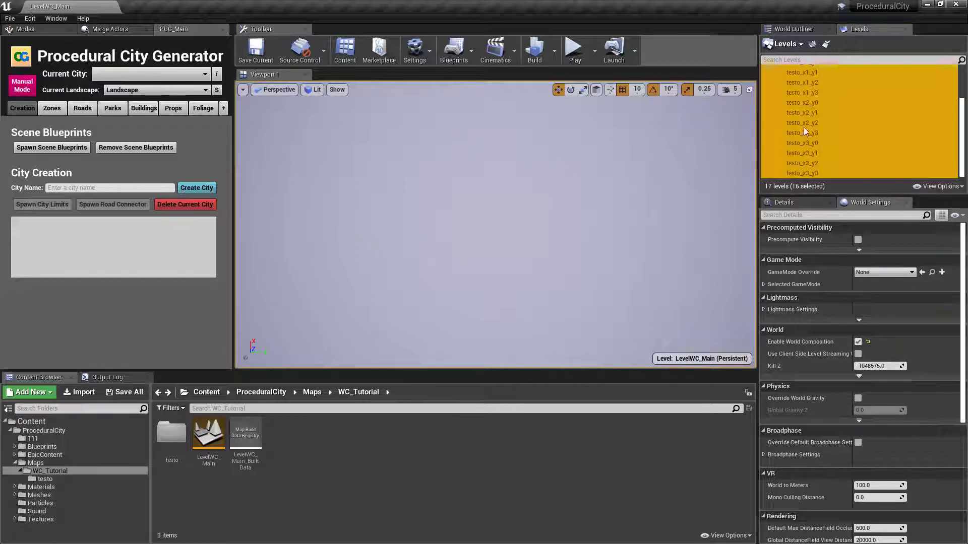
{"action": "scroll", "coordinate": [804, 126], "scroll_direction": "up", "scroll_amount": 3}
{"action": "right_click", "coordinate": [804, 101]}
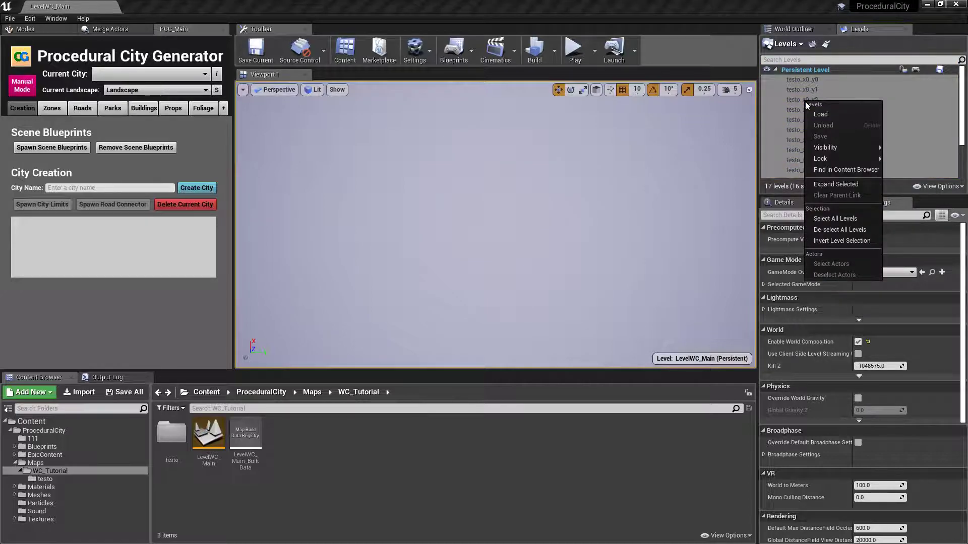
{"action": "left_click", "coordinate": [821, 115]}
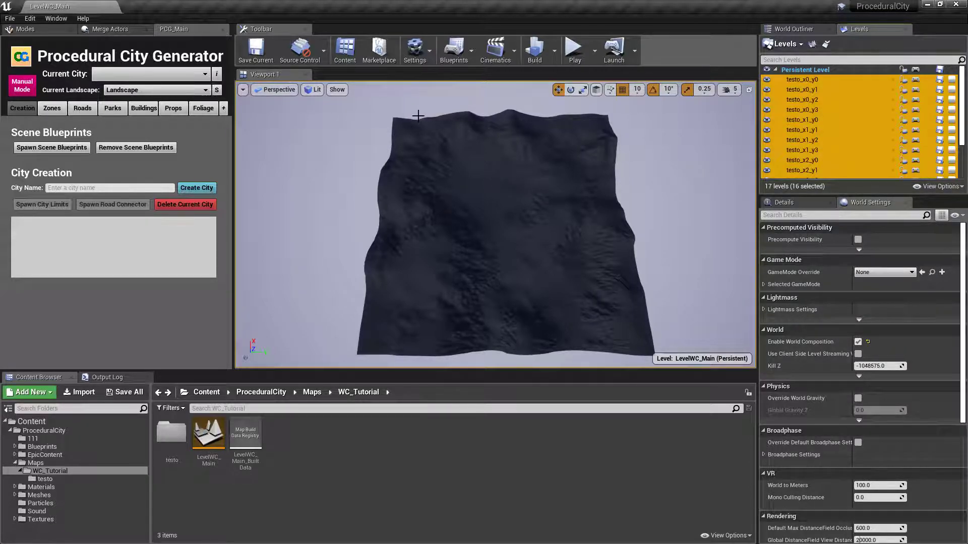
Toggle individual tile levels off and back on to examine which part of the terrain each one covers.
{"action": "left_click", "coordinate": [766, 90]}
{"action": "left_click", "coordinate": [766, 89]}
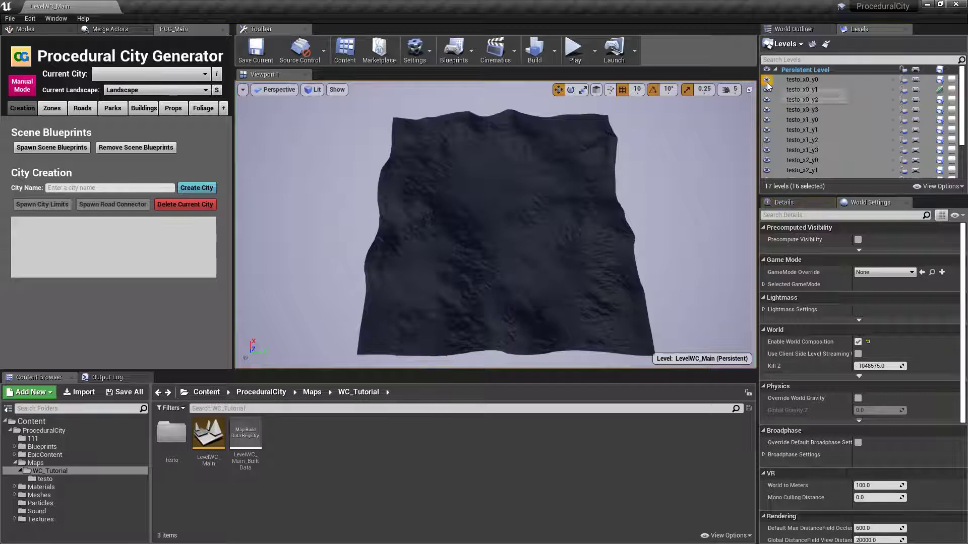
{"action": "left_click", "coordinate": [766, 89]}
{"action": "left_click", "coordinate": [766, 90]}
{"action": "left_click", "coordinate": [766, 110]}
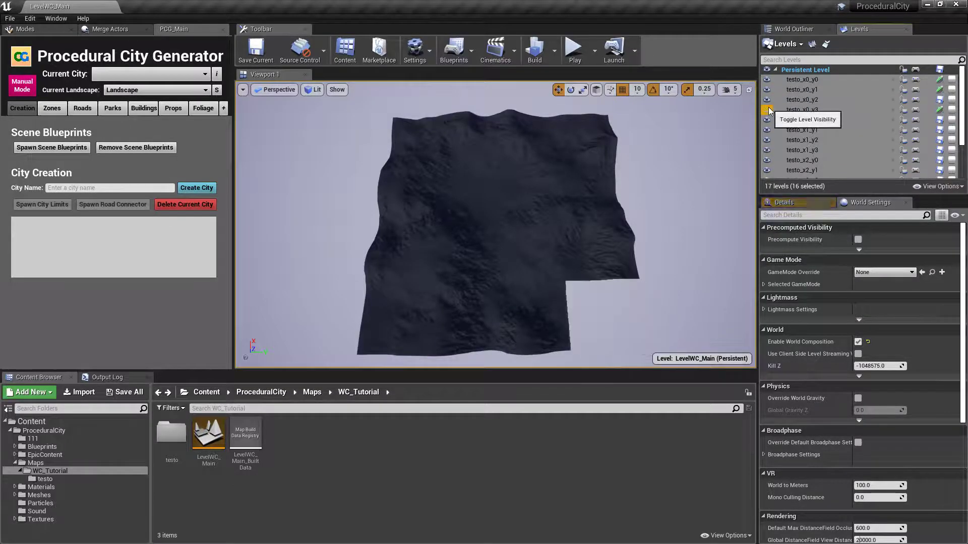
{"action": "left_click", "coordinate": [766, 109]}
{"action": "left_click", "coordinate": [766, 130]}
{"action": "left_click", "coordinate": [766, 130]}
{"action": "left_click", "coordinate": [766, 139]}
{"action": "left_click", "coordinate": [766, 140]}
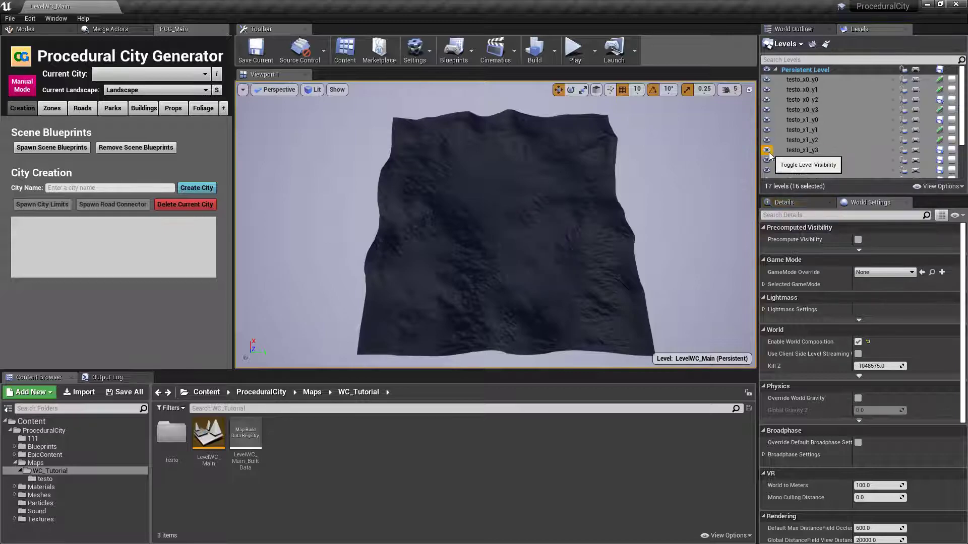
{"action": "left_click", "coordinate": [766, 150]}
{"action": "left_click", "coordinate": [766, 149]}
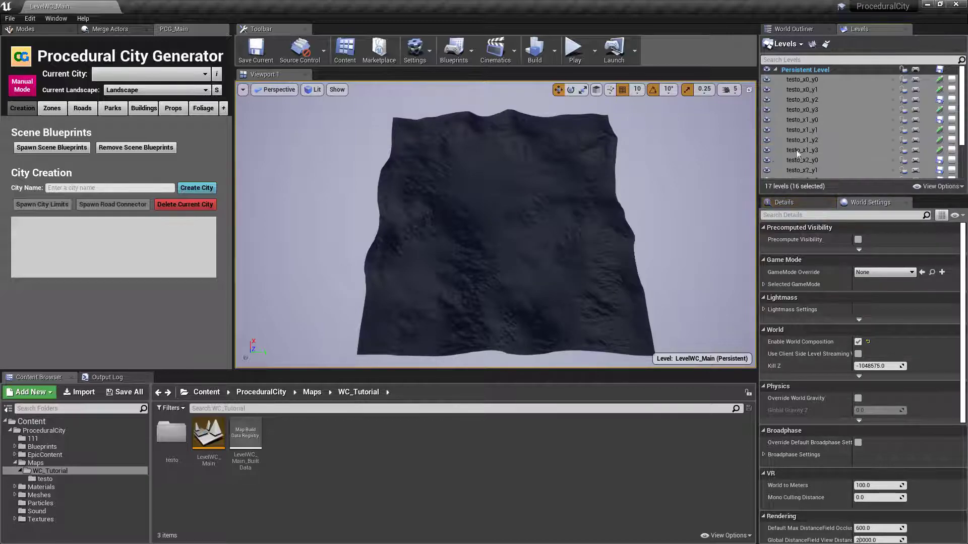
Move all the LandscapeStreamingProxy and LevelBounds actors into the 1. WC folder of the World Outliner.
{"action": "left_click", "coordinate": [792, 31]}
{"action": "left_click", "coordinate": [780, 77]}
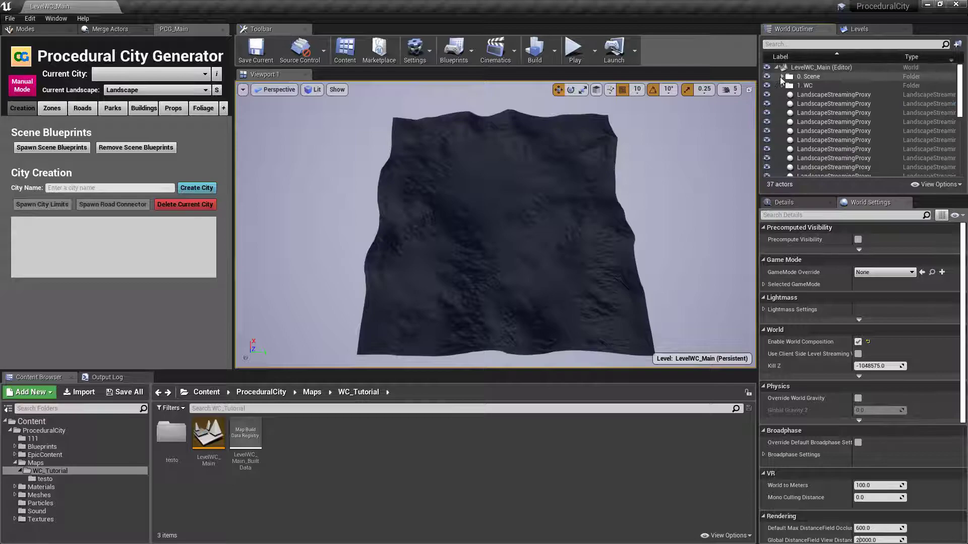
{"action": "left_click", "coordinate": [832, 95]}
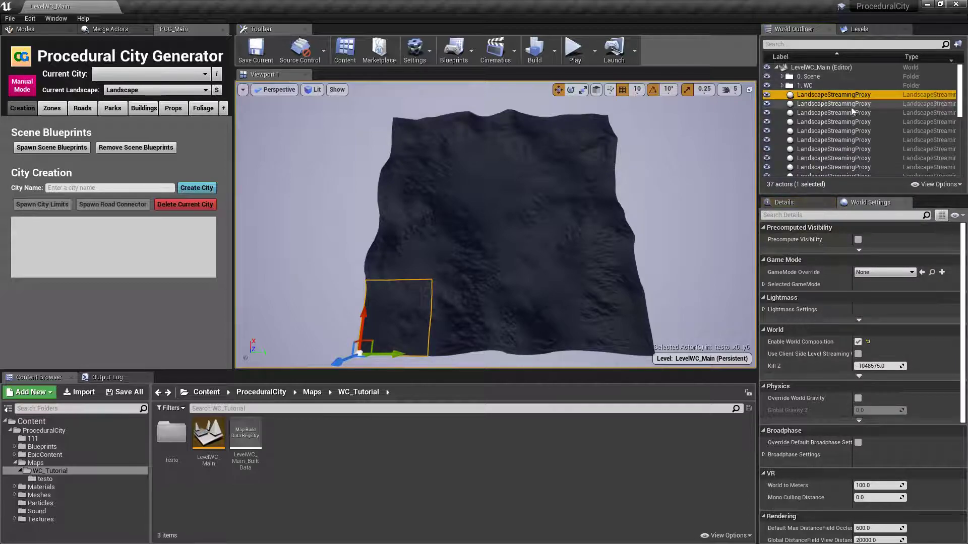
{"action": "scroll", "coordinate": [821, 113], "scroll_direction": "down", "scroll_amount": 5}
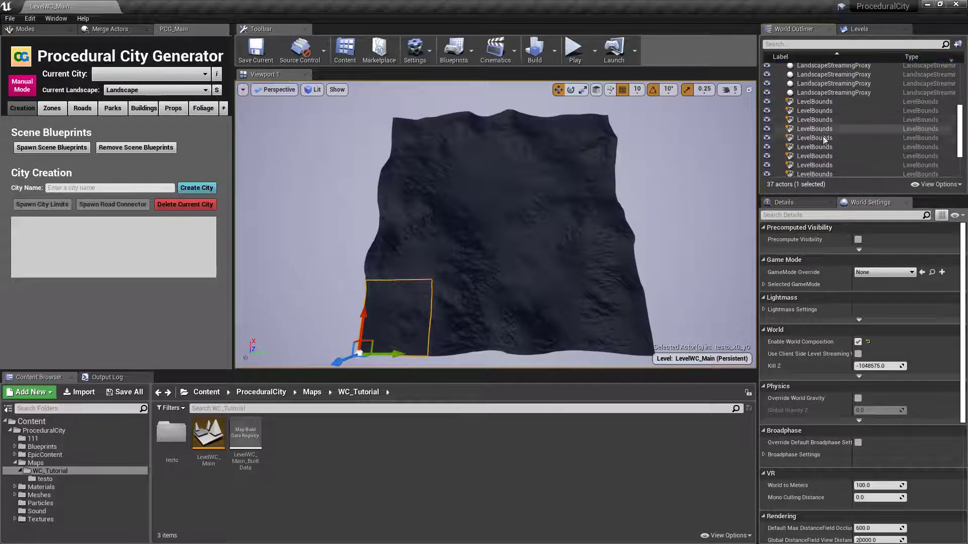
{"action": "scroll", "coordinate": [823, 143], "scroll_direction": "down", "scroll_amount": 3}
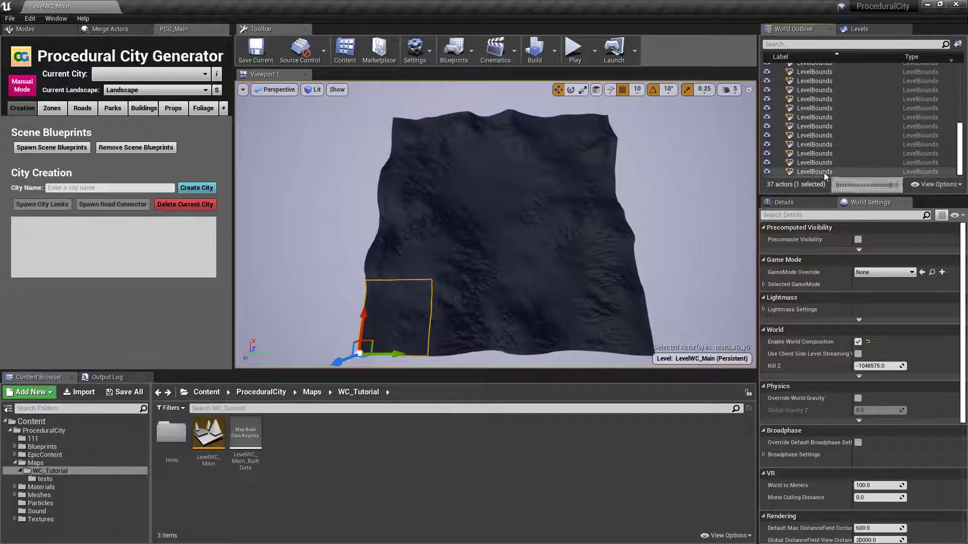
{"action": "left_click", "coordinate": [823, 173], "text": "shift"}
{"action": "scroll", "coordinate": [828, 147], "scroll_direction": "up", "scroll_amount": 2}
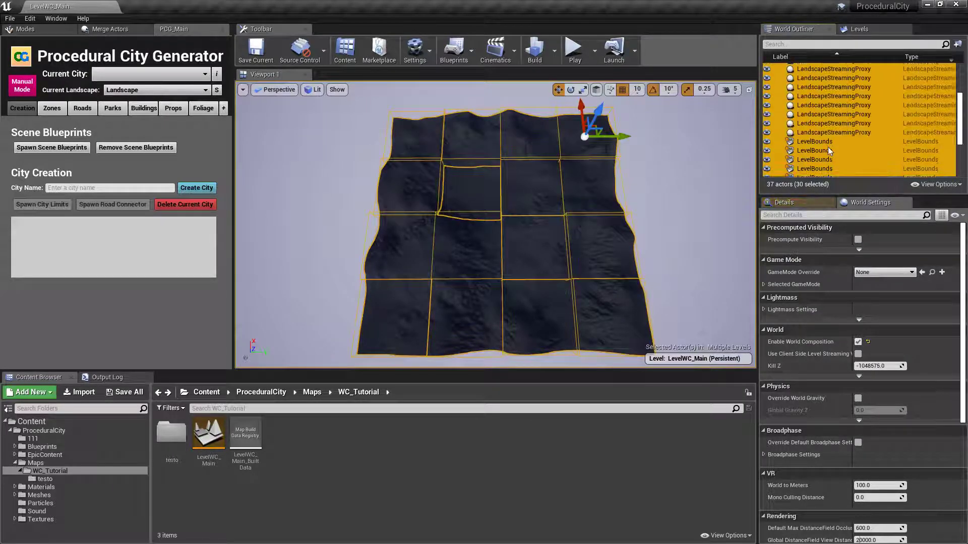
{"action": "scroll", "coordinate": [828, 147], "scroll_direction": "up", "scroll_amount": 2}
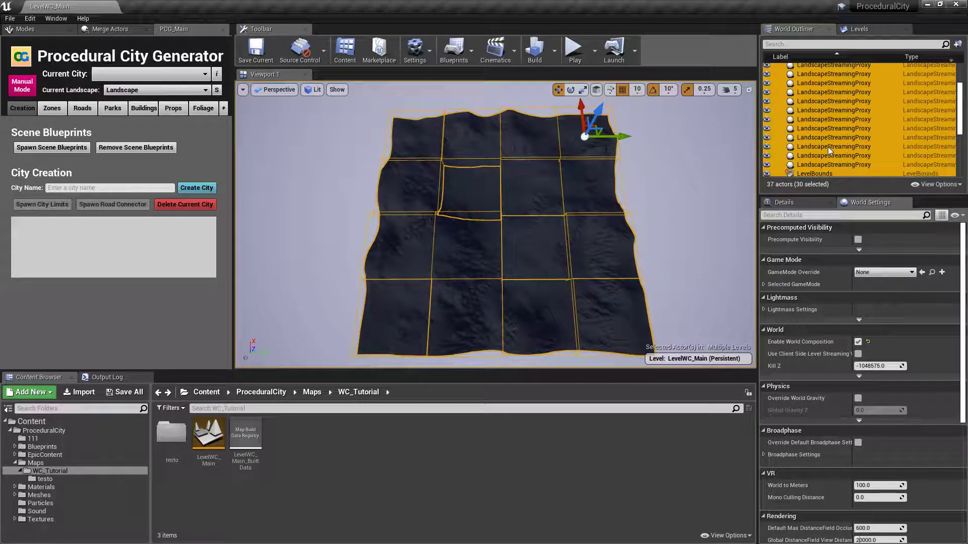
{"action": "scroll", "coordinate": [826, 148], "scroll_direction": "up", "scroll_amount": 3}
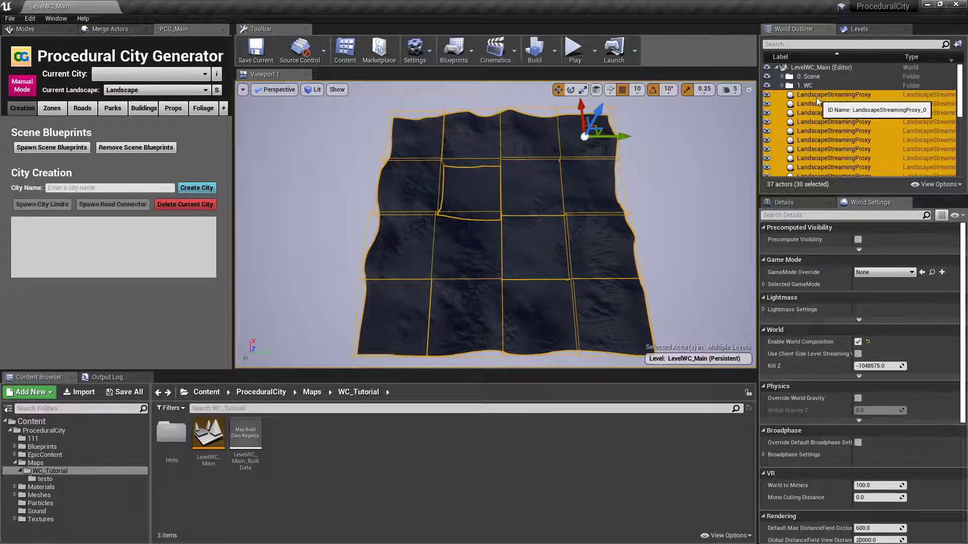
{"action": "left_click_drag", "start_coordinate": [817, 100], "coordinate": [808, 86]}
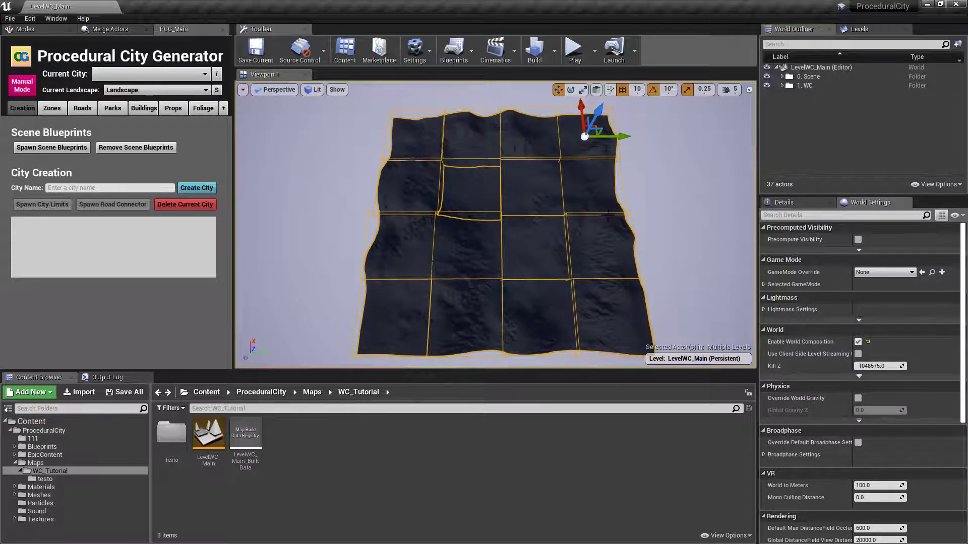
Select the flat landscape tile belonging to level testo_x2_y1 in the viewport as the city area.
{"action": "right_click_drag", "start_coordinate": [653, 180], "coordinate": [633, 202]}
{"action": "key", "text": "w"}
{"action": "key", "text": "w"}
{"action": "left_click_drag", "start_coordinate": [652, 180], "coordinate": [654, 180]}
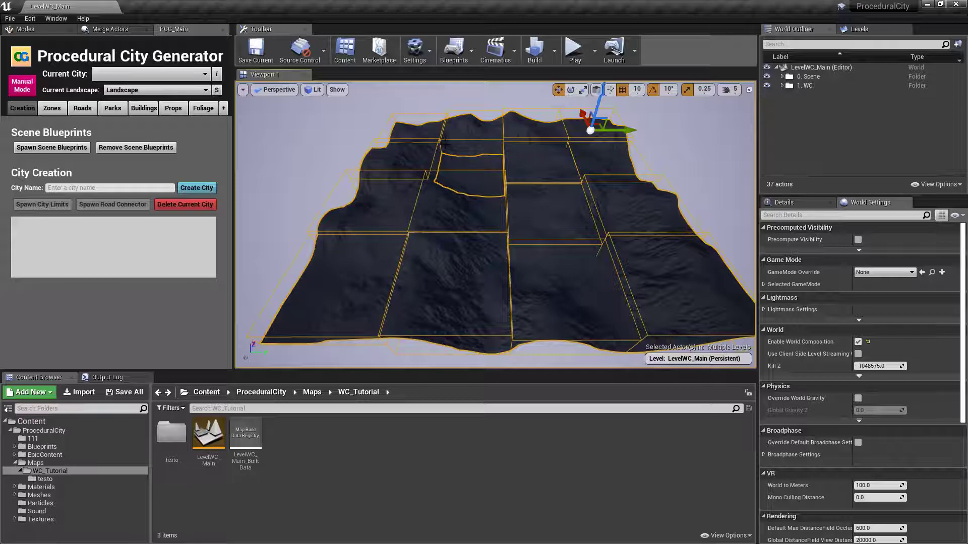
{"action": "right_click_drag", "start_coordinate": [605, 241], "coordinate": [565, 182]}
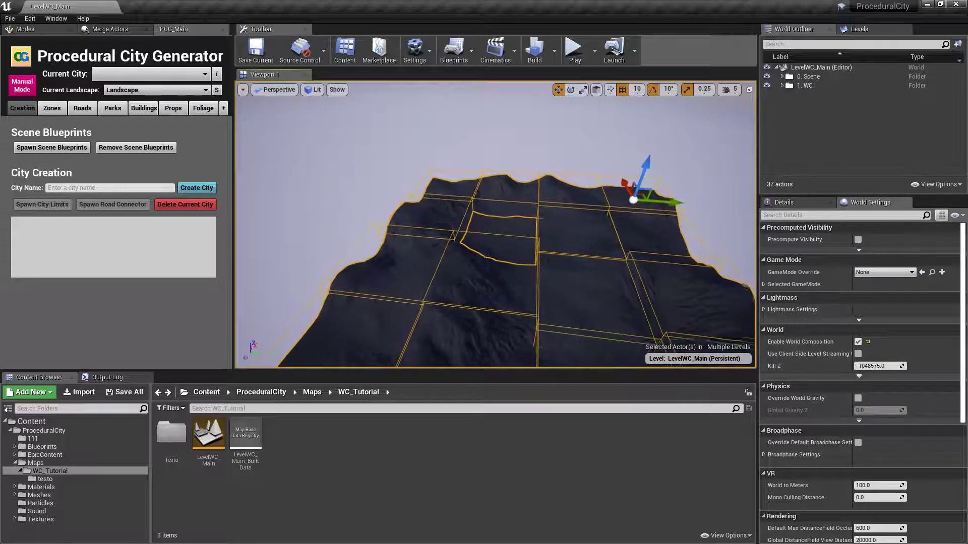
{"action": "right_click_drag", "start_coordinate": [495, 224], "coordinate": [479, 249]}
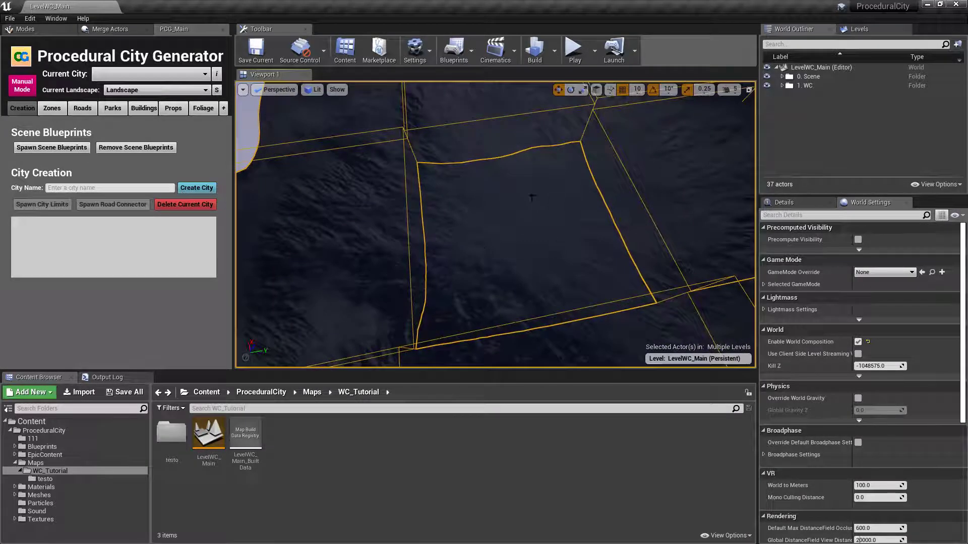
{"action": "left_click", "coordinate": [519, 218]}
{"action": "right_click_drag", "start_coordinate": [535, 223], "coordinate": [476, 166]}
{"action": "key", "text": "s"}
{"action": "key", "text": "w"}
{"action": "right_click_drag", "start_coordinate": [544, 116], "coordinate": [544, 151]}
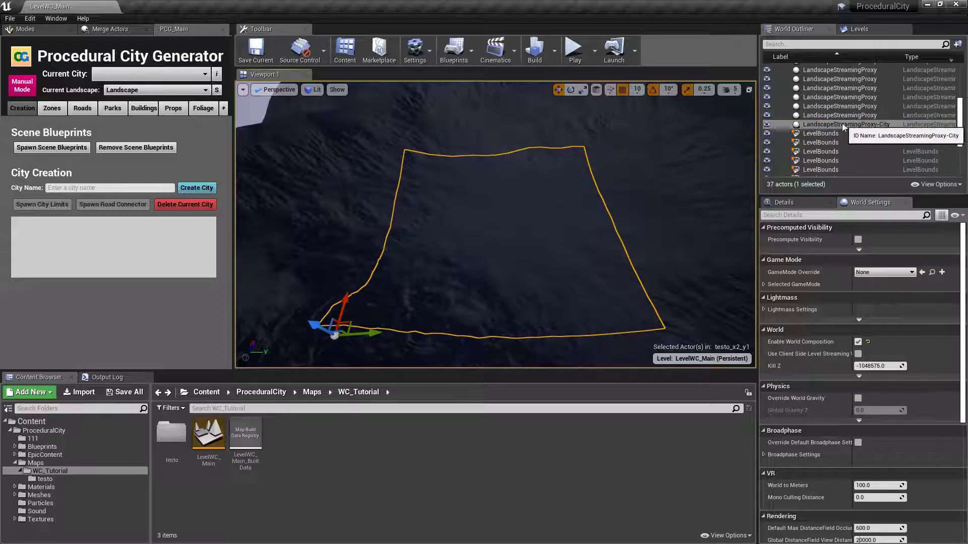
Check the LandscapeStreamingProxy-City actor in the World Outliner and collapse the 1. WC folder.
{"action": "left_click", "coordinate": [885, 126]}
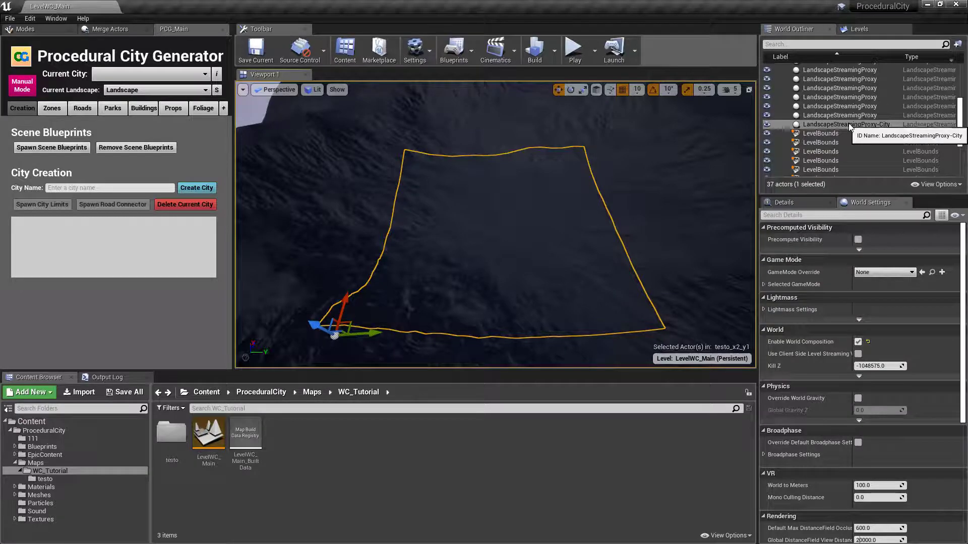
{"action": "scroll", "coordinate": [826, 128], "scroll_direction": "up", "scroll_amount": 5}
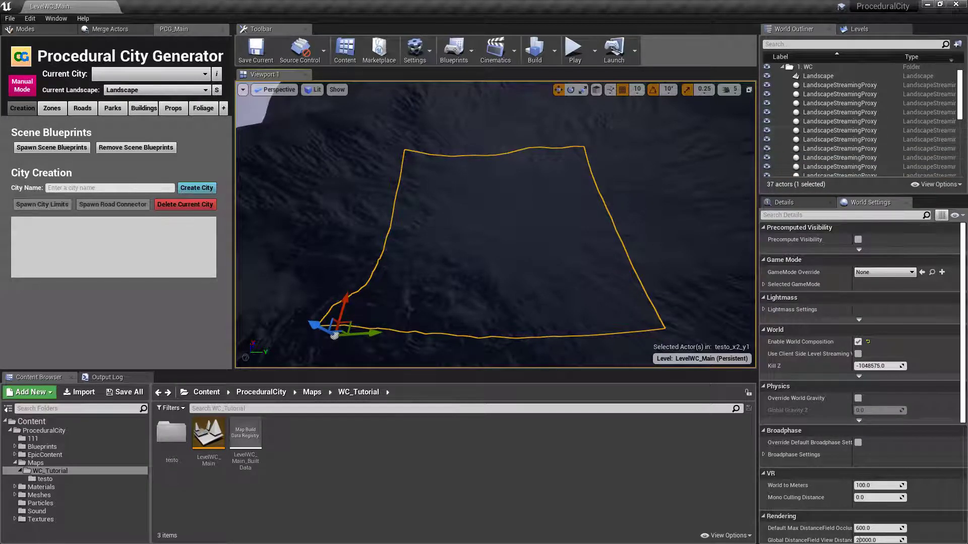
{"action": "scroll", "coordinate": [806, 68], "scroll_direction": "up", "scroll_amount": 2}
{"action": "left_click", "coordinate": [782, 86]}
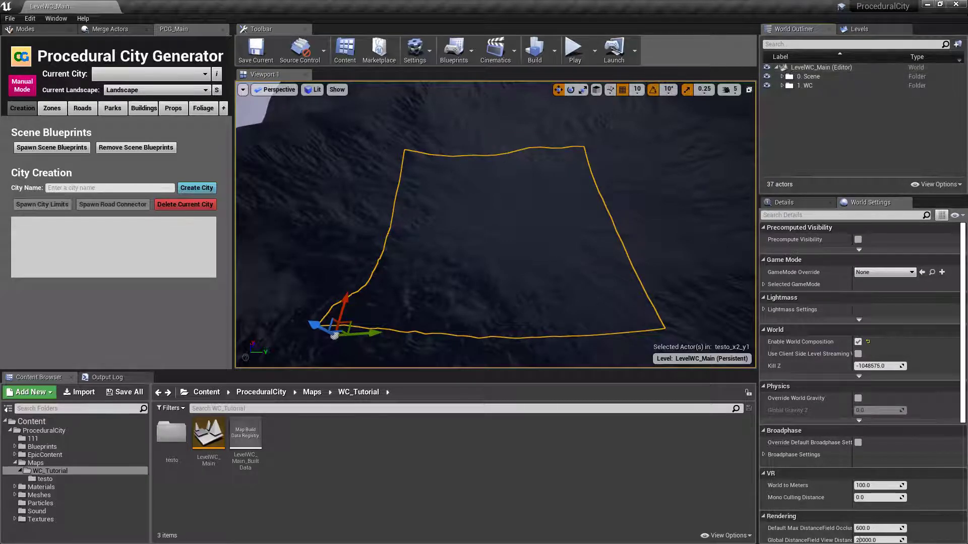
Spawn the Procedural City Generator's scene blueprints into the persistent level and save the level.
{"action": "mouse_move", "coordinate": [44, 150]}
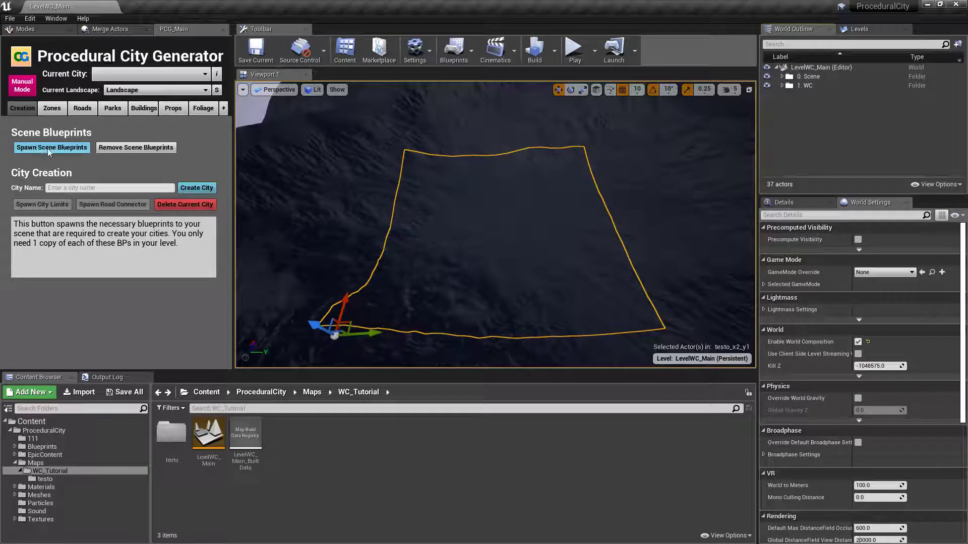
{"action": "left_click", "coordinate": [48, 148]}
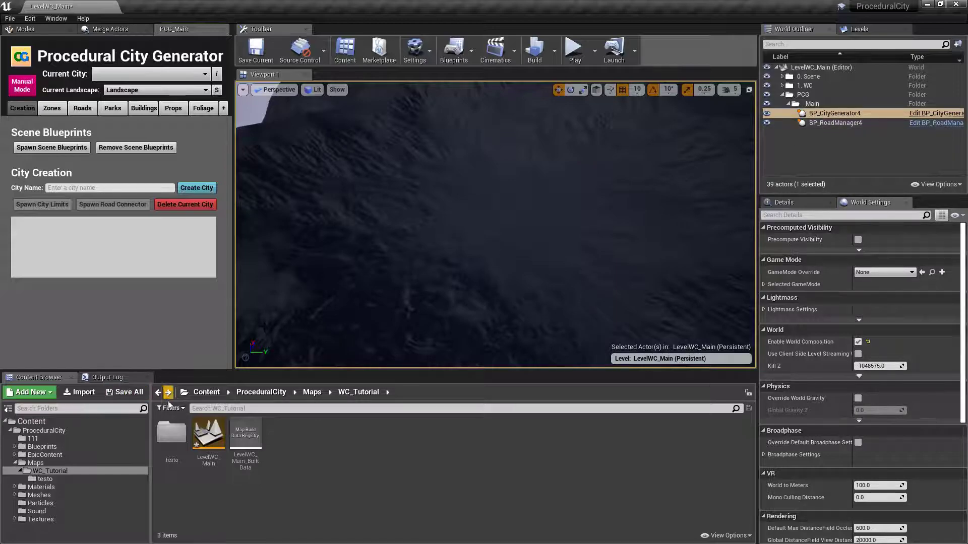
{"action": "left_click", "coordinate": [247, 56]}
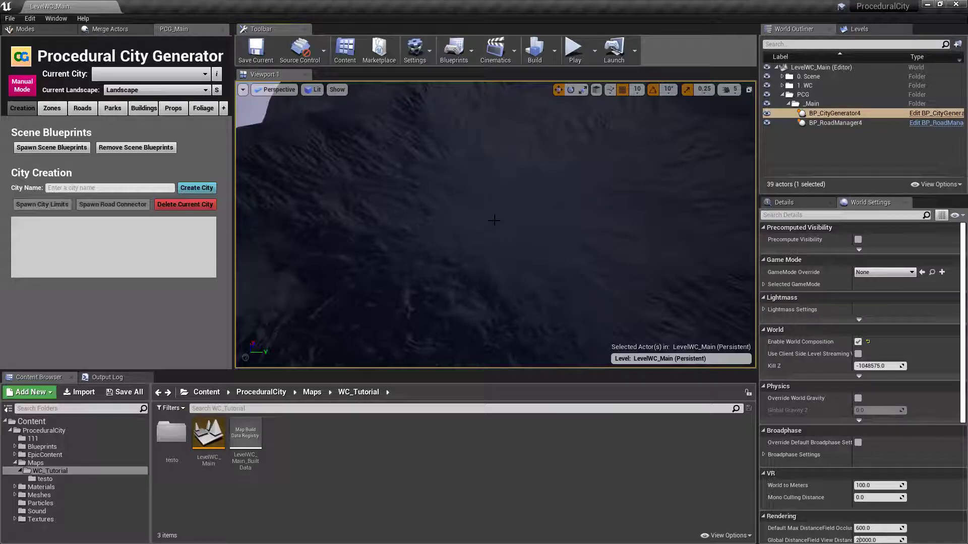
Select the LandscapeStreamingProxy-City actor in the 1. WC folder to check which level it belongs to.
{"action": "left_click", "coordinate": [782, 85]}
{"action": "scroll", "coordinate": [883, 146], "scroll_direction": "down", "scroll_amount": 3}
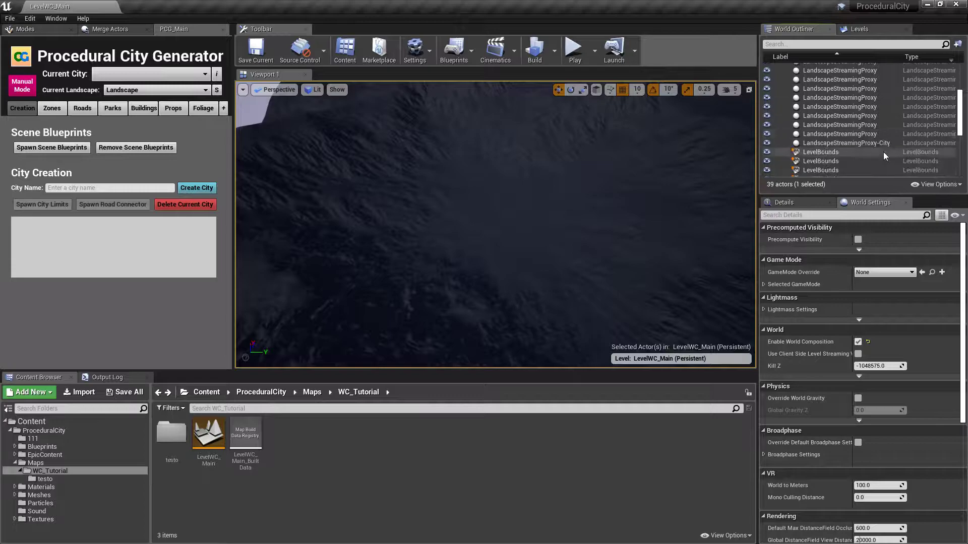
{"action": "left_click", "coordinate": [857, 144]}
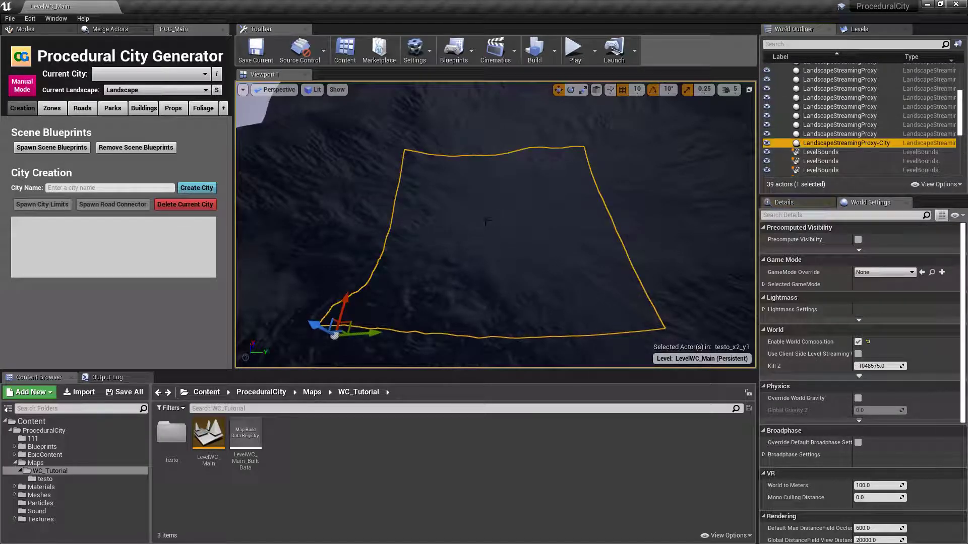
Check the city tile by toggling the visibility of level testo_x2_y1 off and on, and make that level current.
{"action": "left_click", "coordinate": [860, 28]}
{"action": "left_click", "coordinate": [829, 99]}
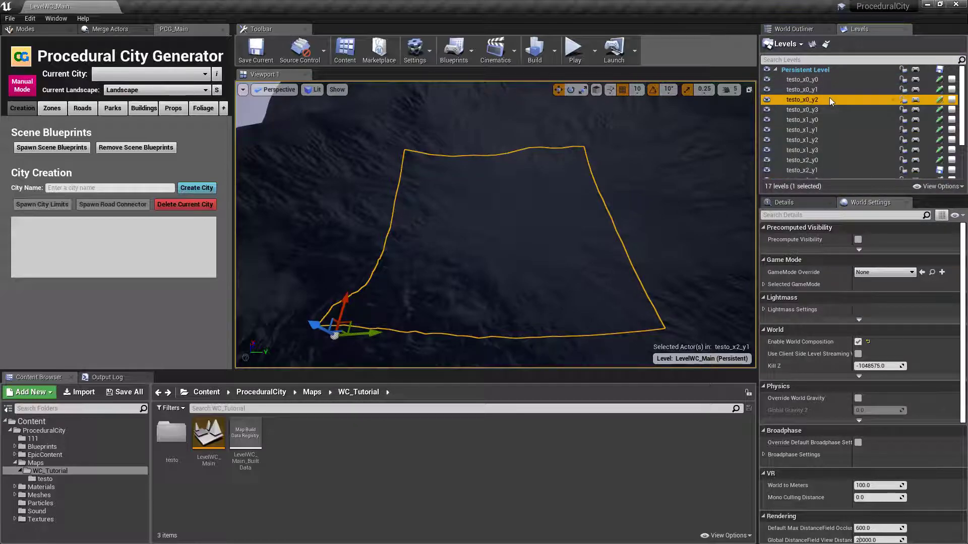
{"action": "scroll", "coordinate": [844, 126], "scroll_direction": "down", "scroll_amount": 1}
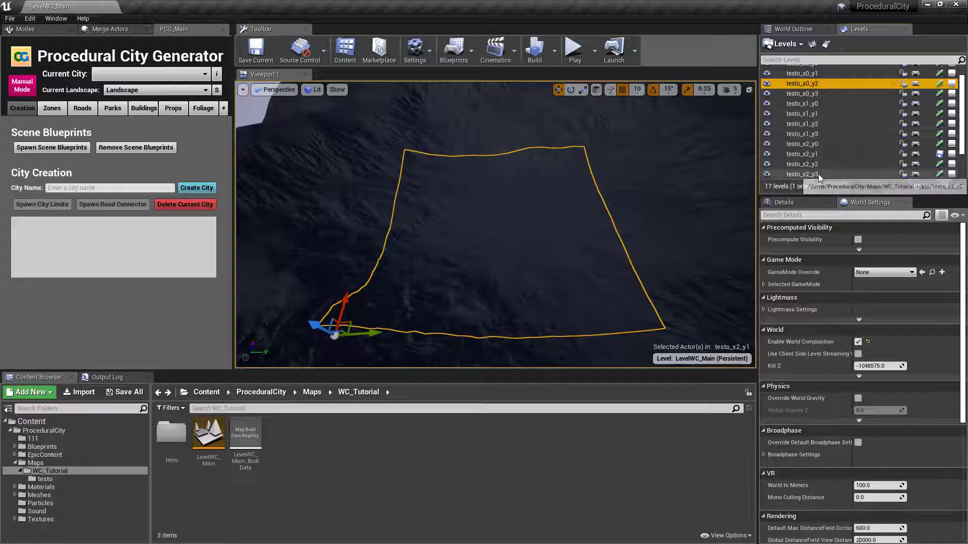
{"action": "left_click", "coordinate": [817, 156]}
{"action": "left_click", "coordinate": [765, 155]}
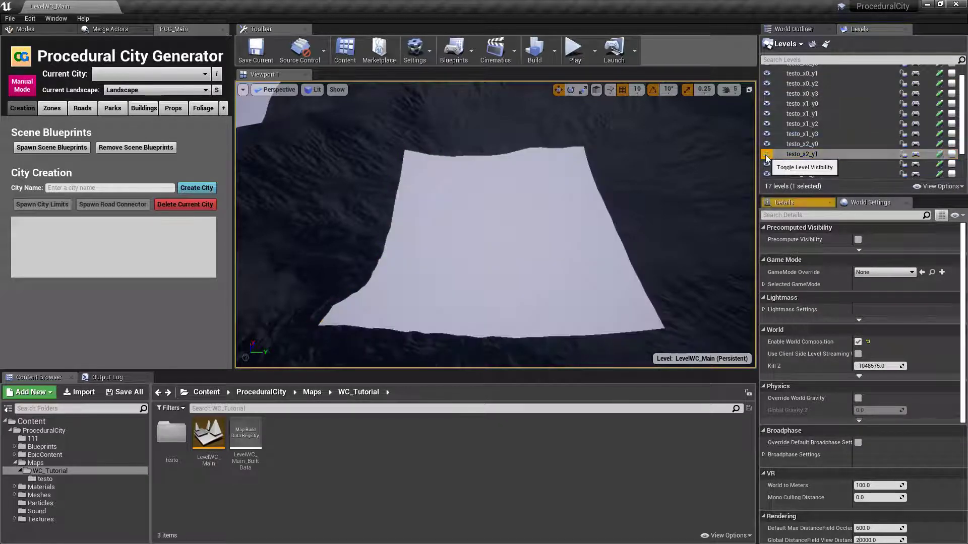
{"action": "left_click", "coordinate": [765, 155]}
{"action": "left_click", "coordinate": [767, 155]}
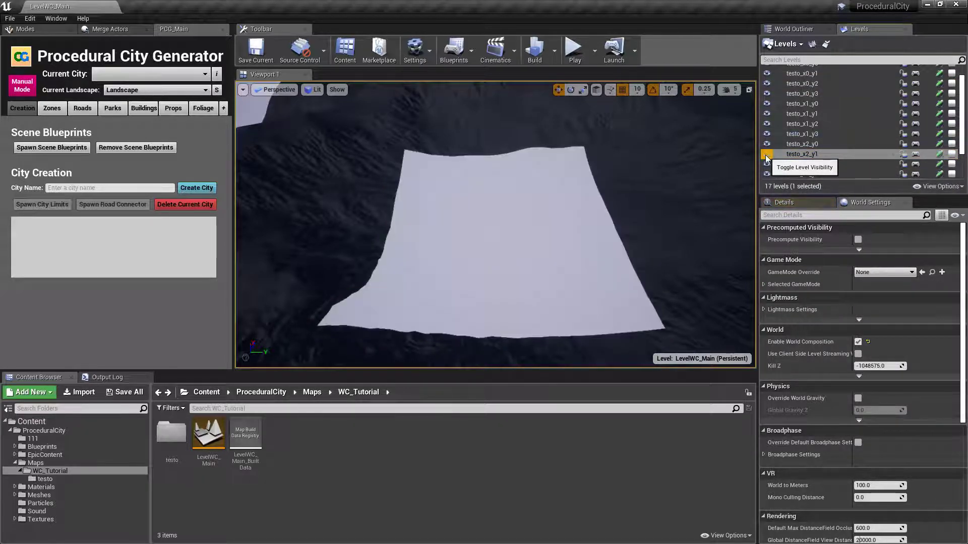
{"action": "left_click", "coordinate": [767, 155]}
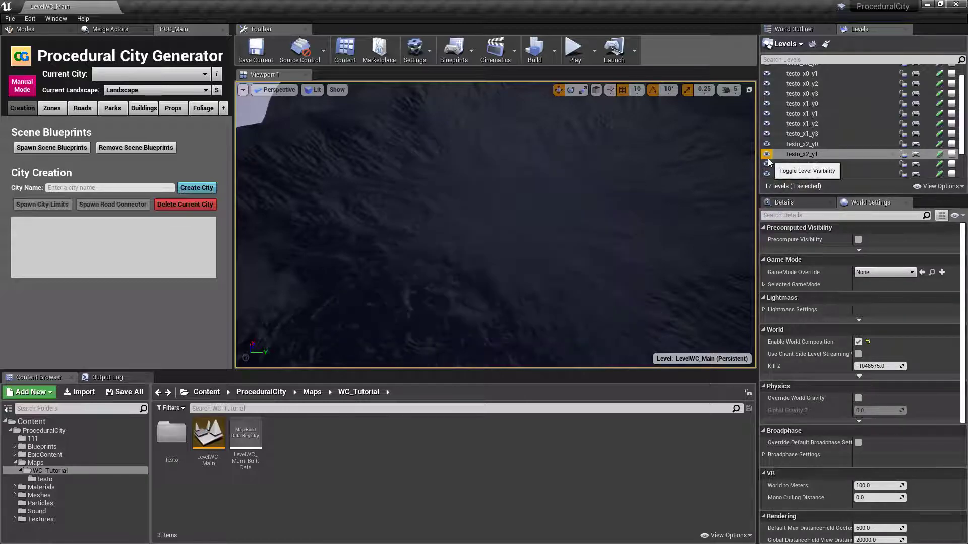
{"action": "right_click", "coordinate": [801, 155]}
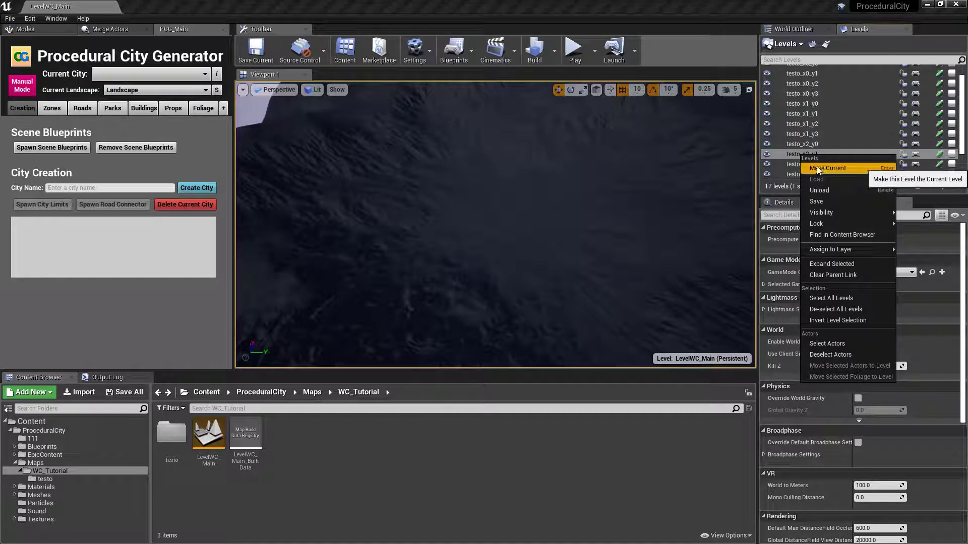
{"action": "left_click", "coordinate": [817, 169]}
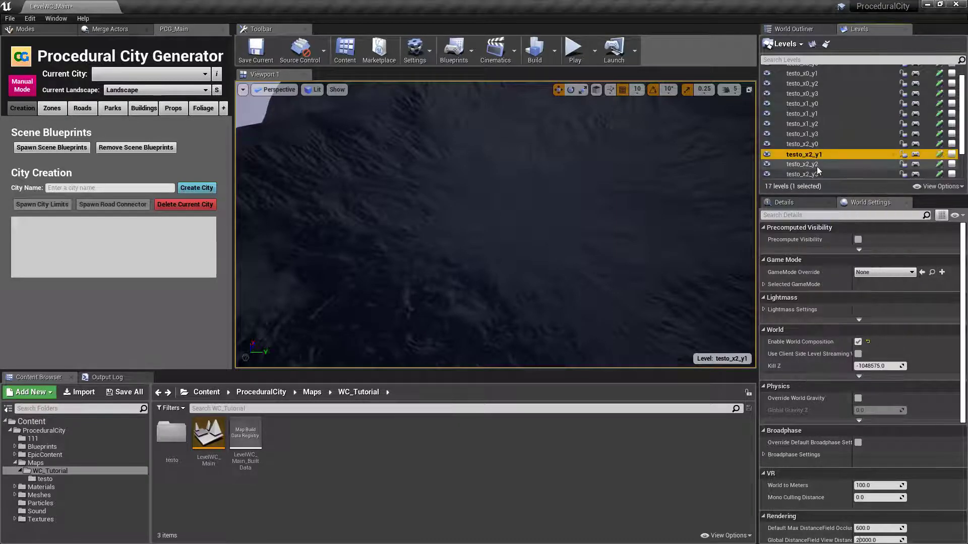
Hide all the tile levels except testo_x0_y0 and the current level testo_x2_y1.
{"action": "left_click", "coordinate": [801, 145]}
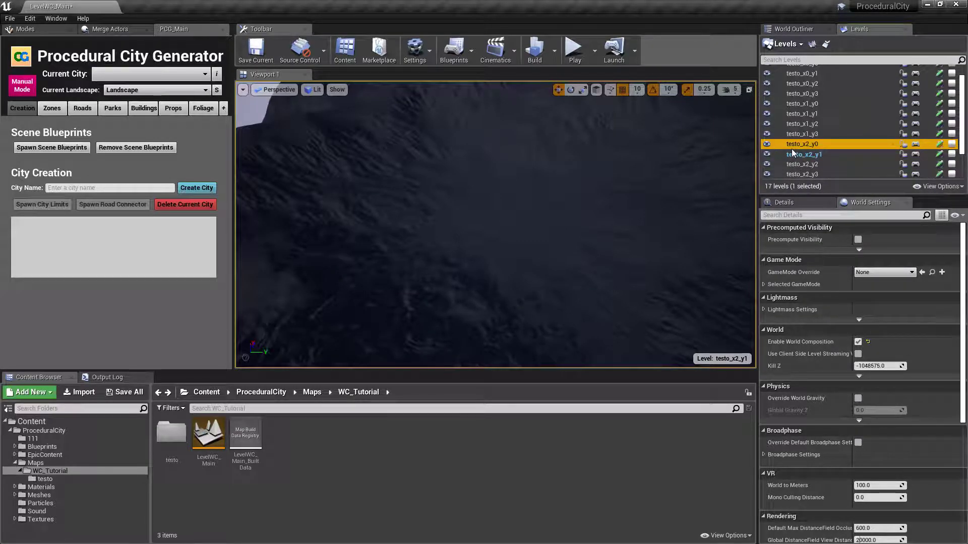
{"action": "left_click", "coordinate": [766, 144]}
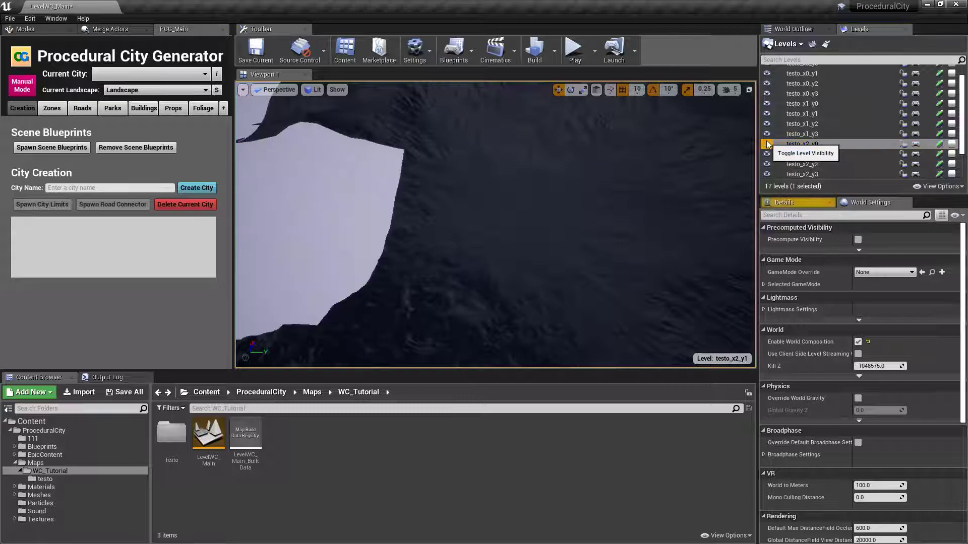
{"action": "left_click", "coordinate": [766, 134]}
{"action": "left_click", "coordinate": [766, 123]}
{"action": "left_click", "coordinate": [767, 113]}
{"action": "left_click", "coordinate": [766, 103]}
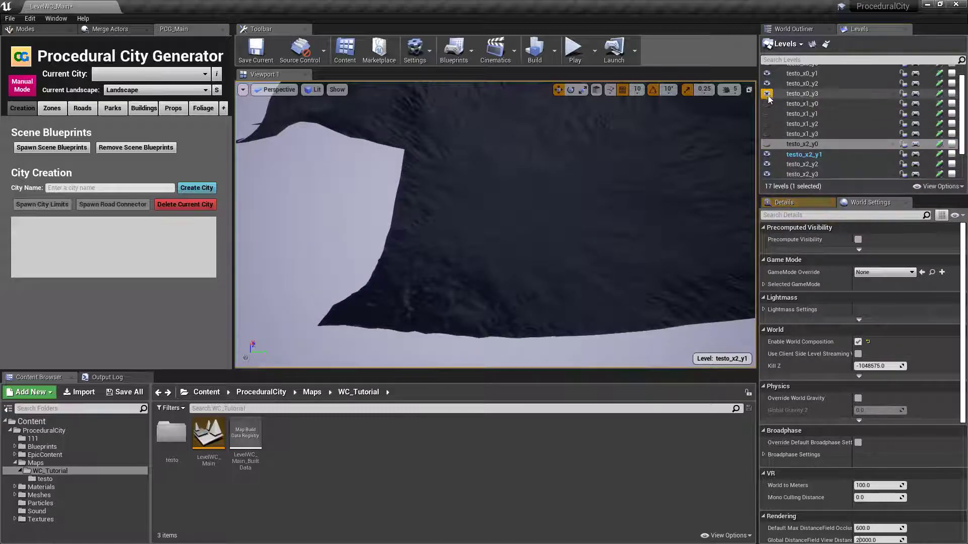
{"action": "scroll", "coordinate": [771, 121], "scroll_direction": "down", "scroll_amount": 2}
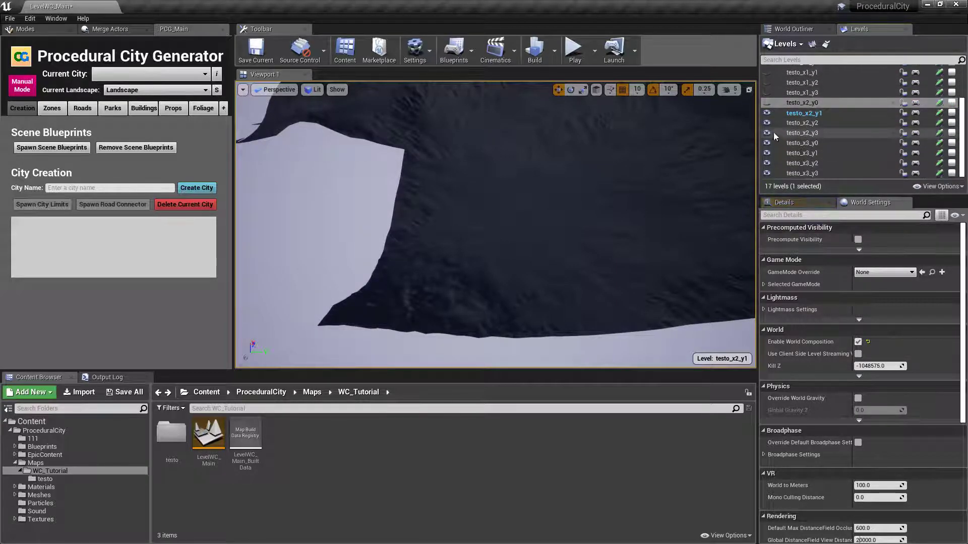
{"action": "left_click", "coordinate": [767, 122]}
{"action": "left_click", "coordinate": [766, 133]}
{"action": "left_click", "coordinate": [767, 143]}
{"action": "left_click", "coordinate": [767, 152]}
{"action": "left_click", "coordinate": [767, 163]}
{"action": "left_click", "coordinate": [767, 173]}
{"action": "scroll", "coordinate": [799, 150], "scroll_direction": "up", "scroll_amount": 3}
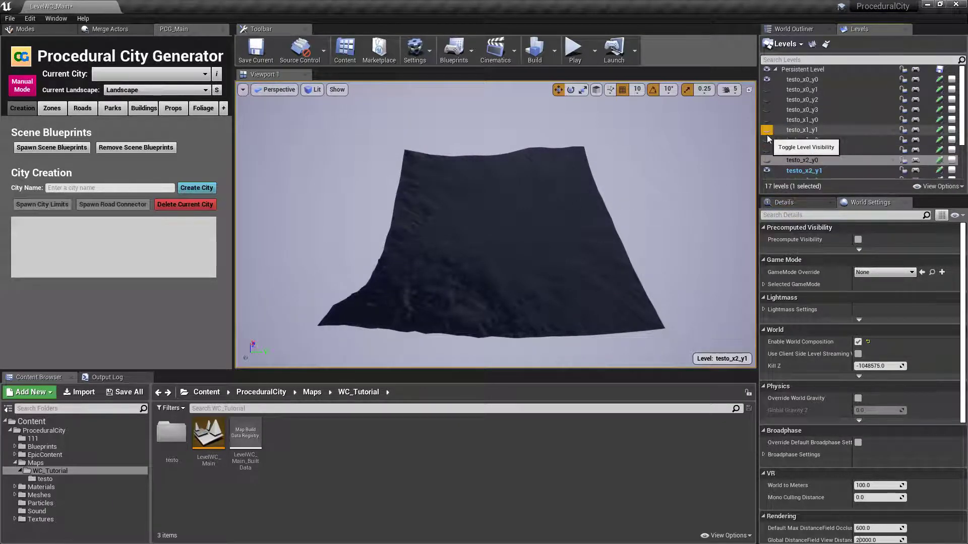
Check the remaining actors in the World Outliner and choose LandscapeStreamingProxy-City as the Current Landscape.
{"action": "left_click", "coordinate": [803, 32]}
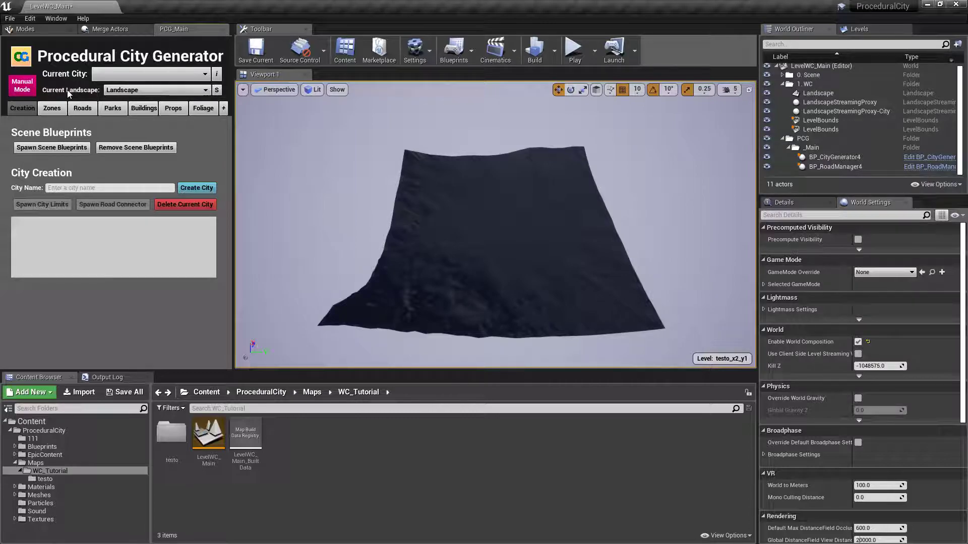
{"action": "left_click", "coordinate": [206, 91]}
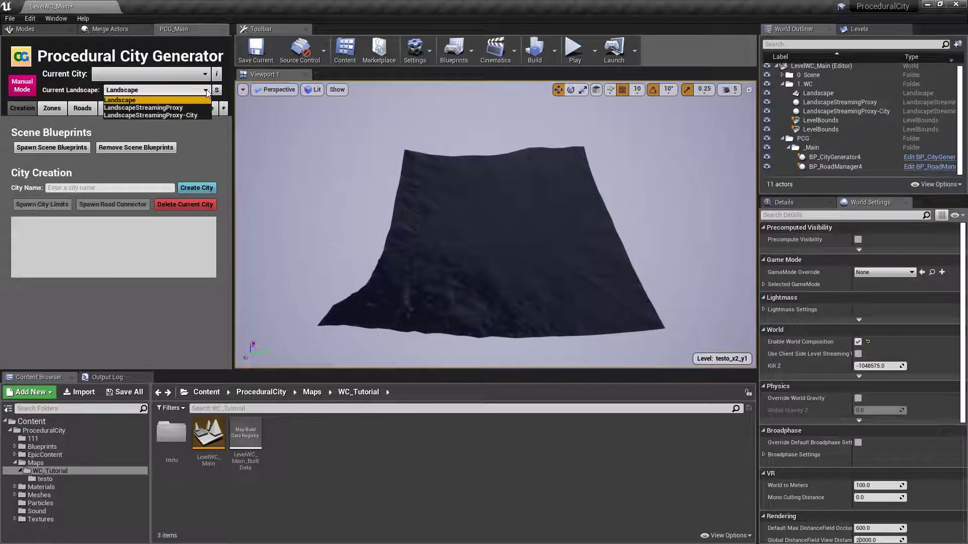
{"action": "left_click", "coordinate": [187, 116]}
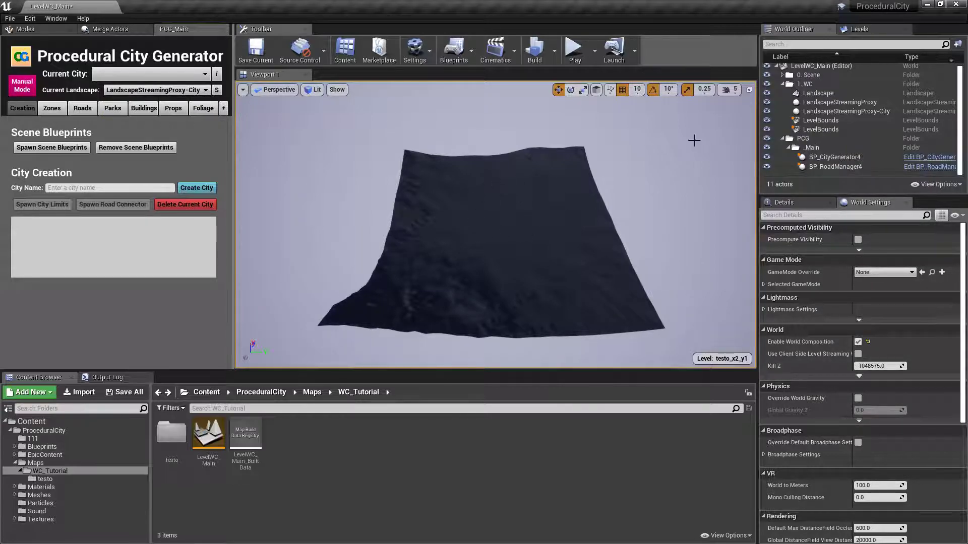
Show levels testo_x0_y1 through testo_x1_y3 again and examine the available Current Landscape choices.
{"action": "left_click", "coordinate": [867, 30]}
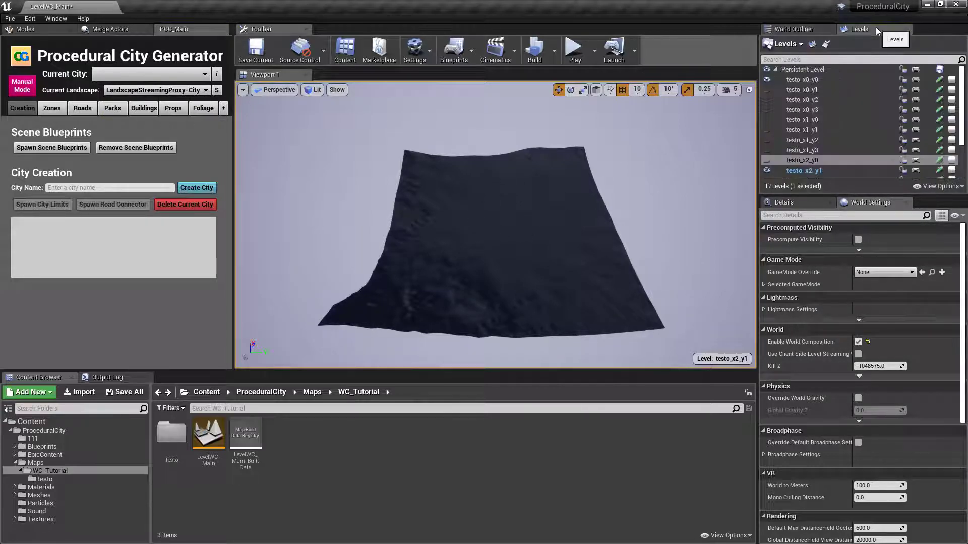
{"action": "left_click", "coordinate": [767, 89]}
{"action": "left_click", "coordinate": [767, 99]}
{"action": "left_click", "coordinate": [766, 109]}
{"action": "left_click", "coordinate": [767, 120]}
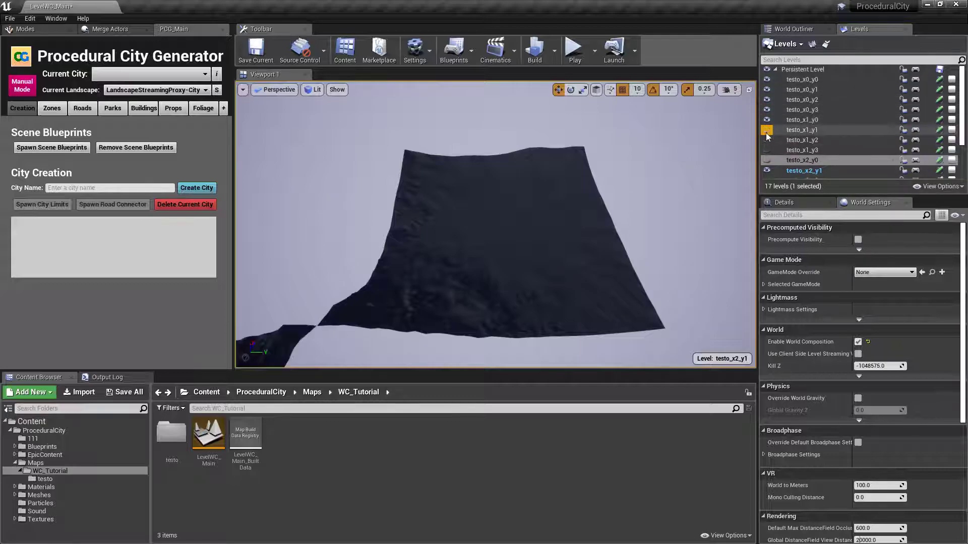
{"action": "left_click", "coordinate": [766, 129]}
{"action": "left_click", "coordinate": [766, 140]}
{"action": "left_click", "coordinate": [766, 149]}
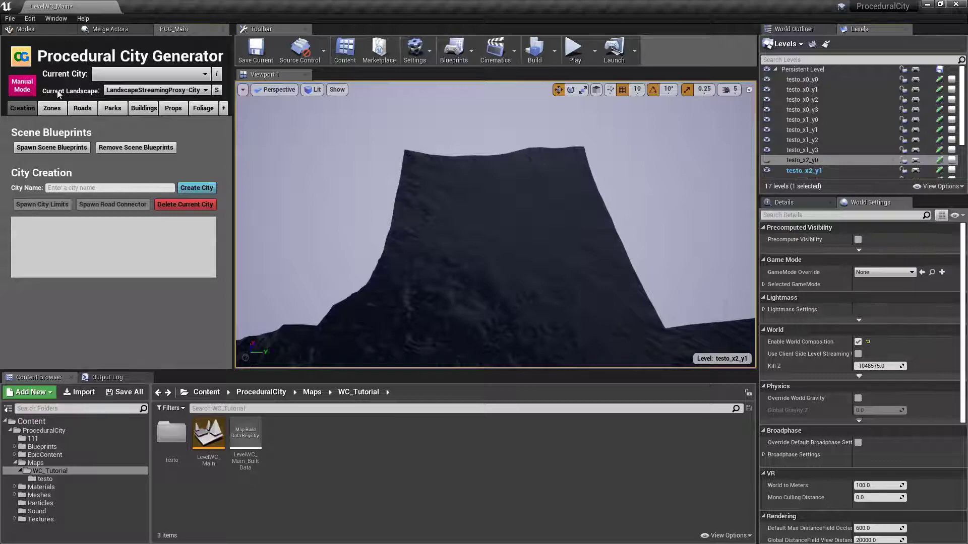
{"action": "left_click", "coordinate": [141, 92]}
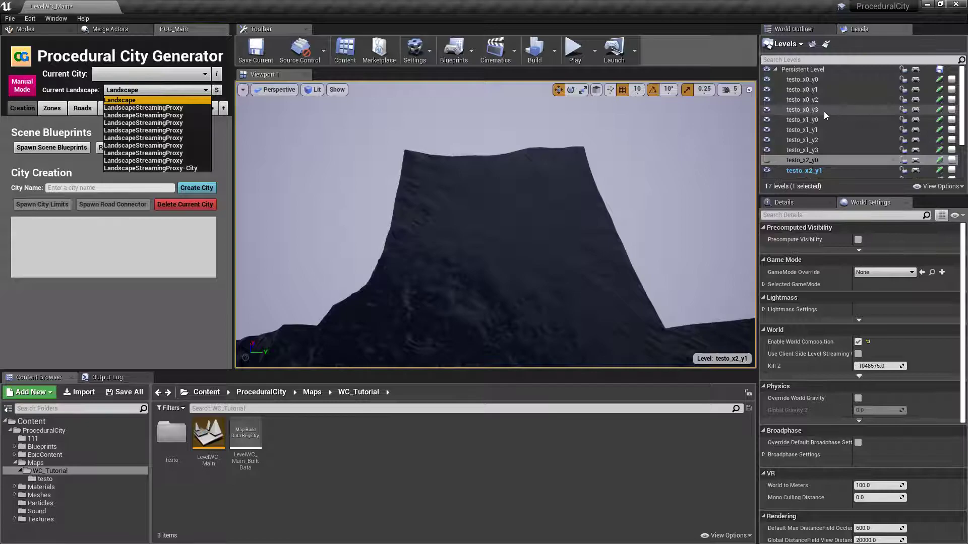
Hide levels testo_x0_y0 through testo_x1_y3 so that testo_x2_y1 is the only tile level shown.
{"action": "left_click", "coordinate": [765, 150]}
{"action": "left_click", "coordinate": [764, 142]}
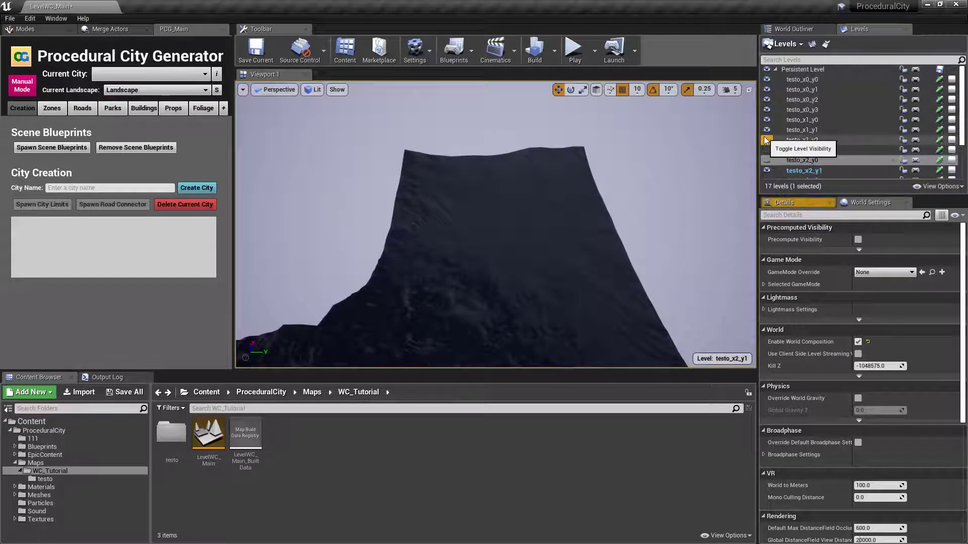
{"action": "left_click", "coordinate": [765, 130]}
{"action": "left_click", "coordinate": [766, 120]}
{"action": "left_click", "coordinate": [767, 110]}
{"action": "left_click", "coordinate": [767, 99]}
{"action": "left_click", "coordinate": [767, 90]}
{"action": "left_click", "coordinate": [767, 80]}
{"action": "scroll", "coordinate": [821, 113], "scroll_direction": "down", "scroll_amount": 3}
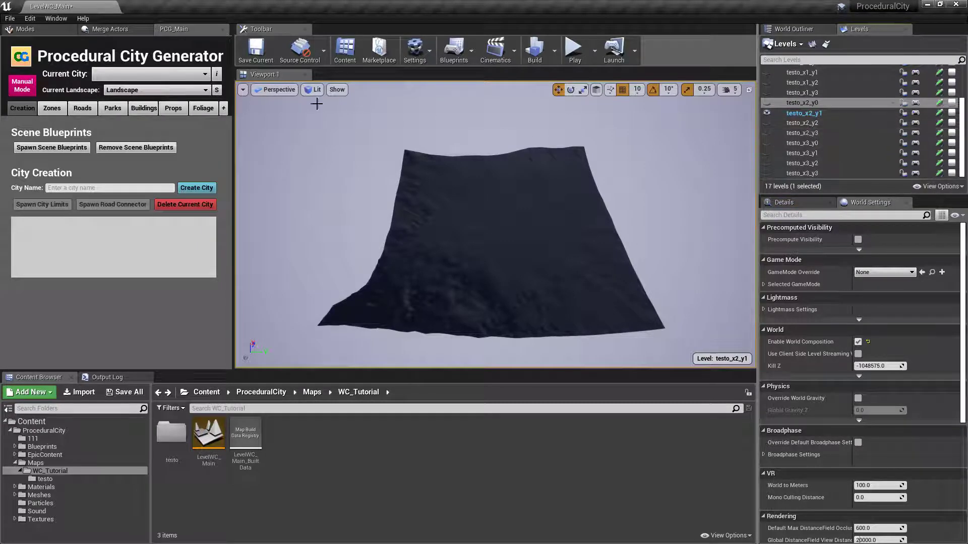
Set the Current Landscape to LandscapeStreamingProxy-City and collapse the 1. WC folder in the World Outliner.
{"action": "left_click", "coordinate": [117, 90]}
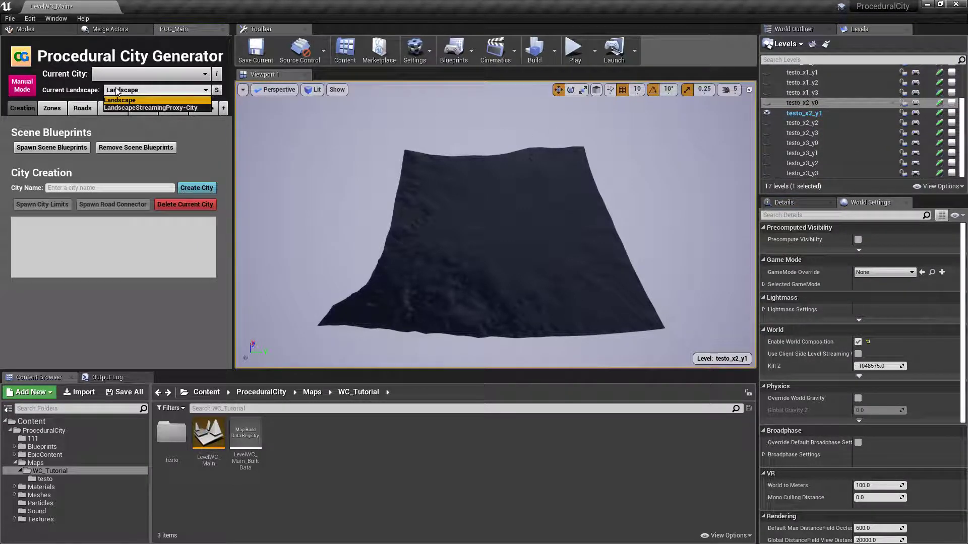
{"action": "left_click", "coordinate": [189, 108]}
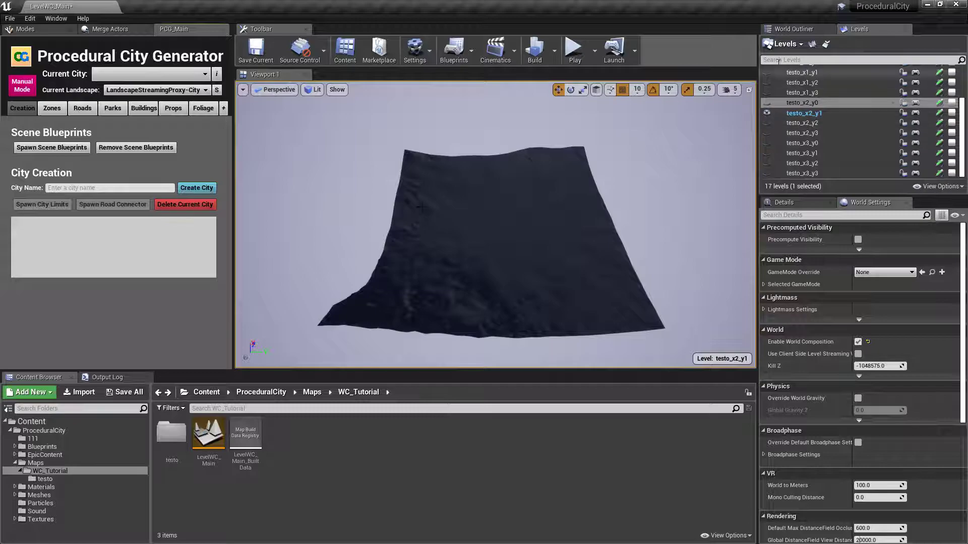
{"action": "left_click", "coordinate": [787, 30]}
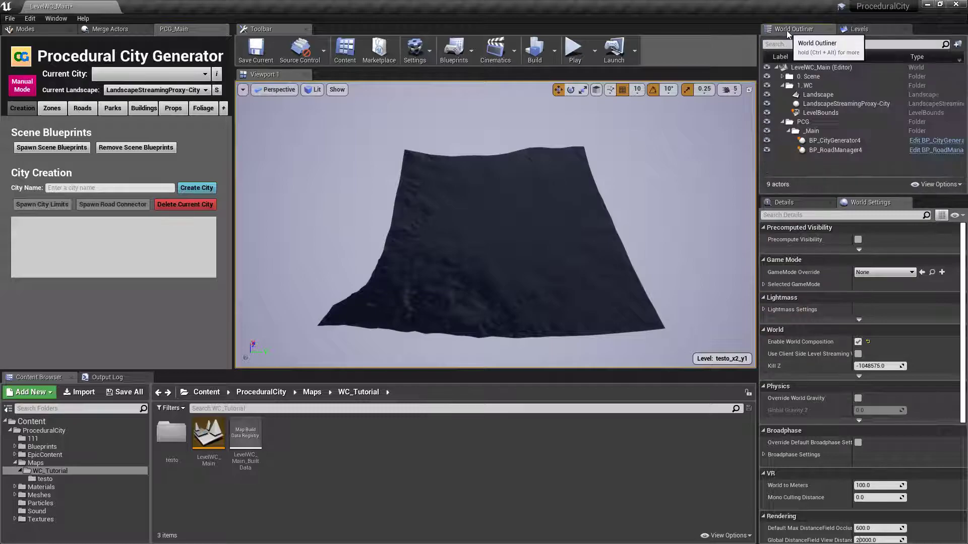
{"action": "left_click", "coordinate": [783, 86]}
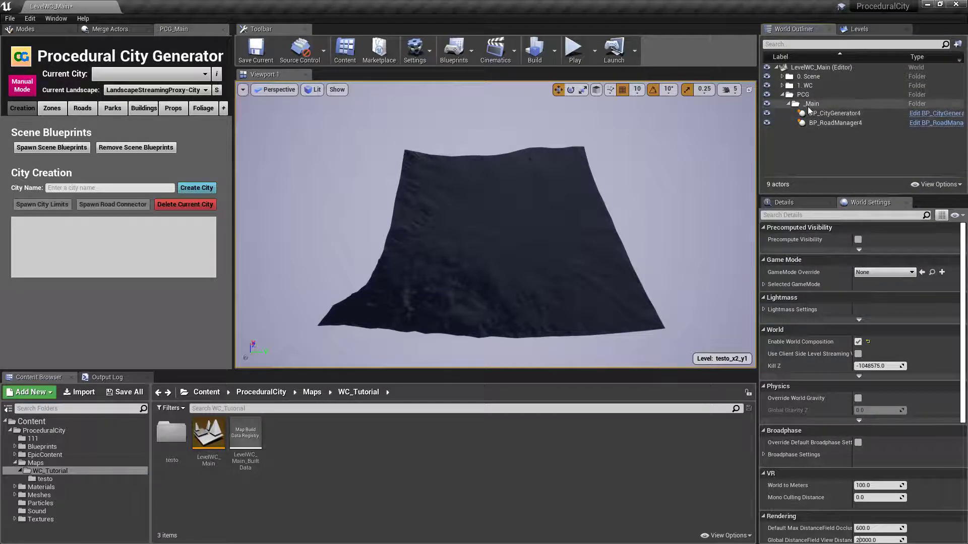
Create a city named Small Ville in the current level and spawn its city limits.
{"action": "left_click", "coordinate": [858, 30]}
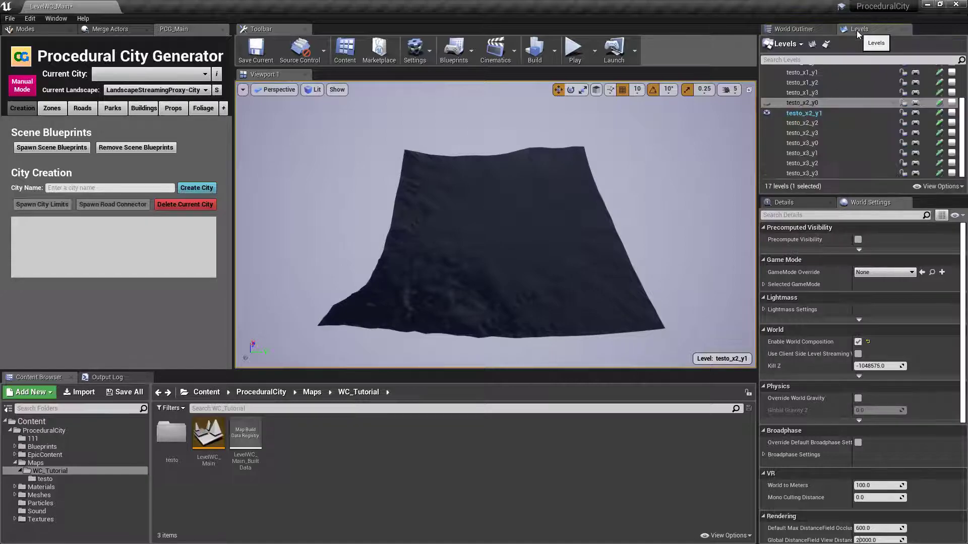
{"action": "left_click", "coordinate": [788, 29]}
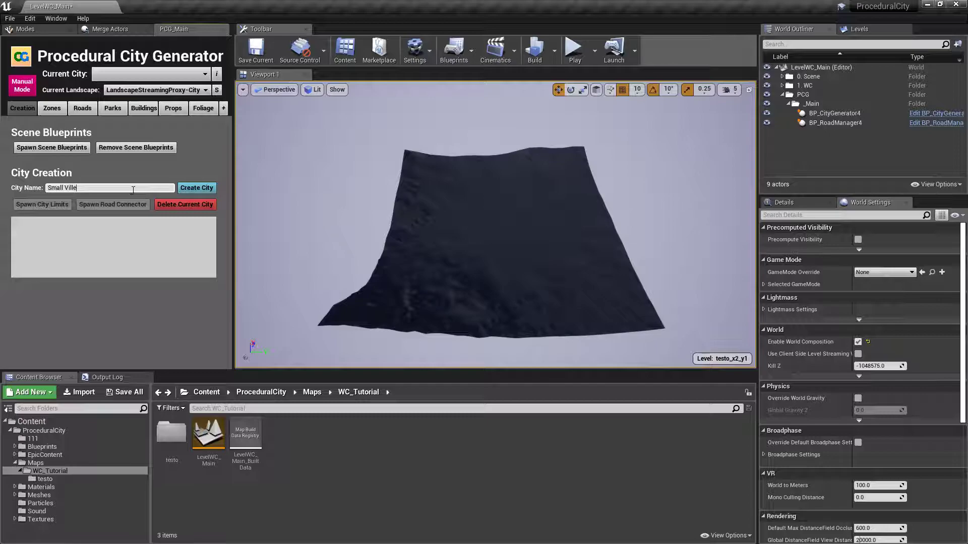
{"action": "left_click", "coordinate": [196, 187]}
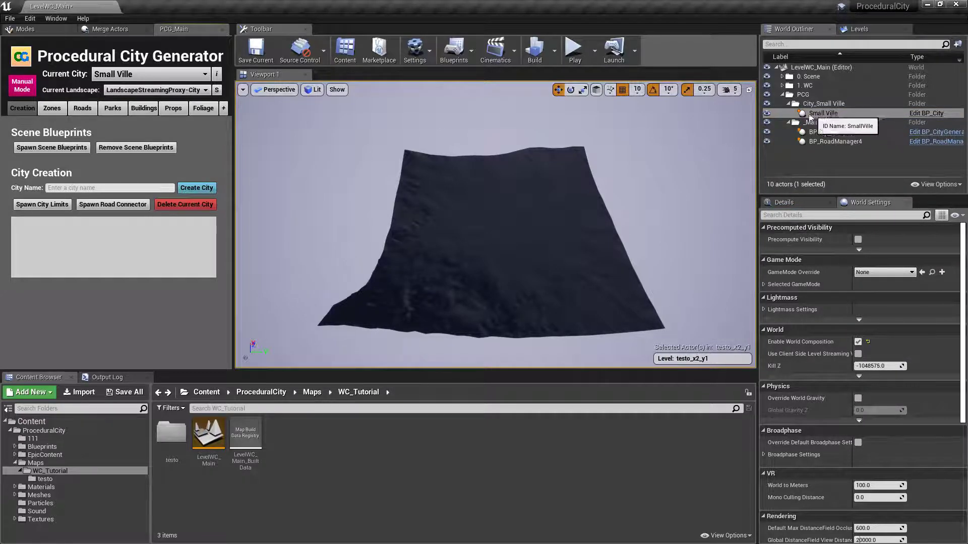
{"action": "left_click", "coordinate": [41, 206]}
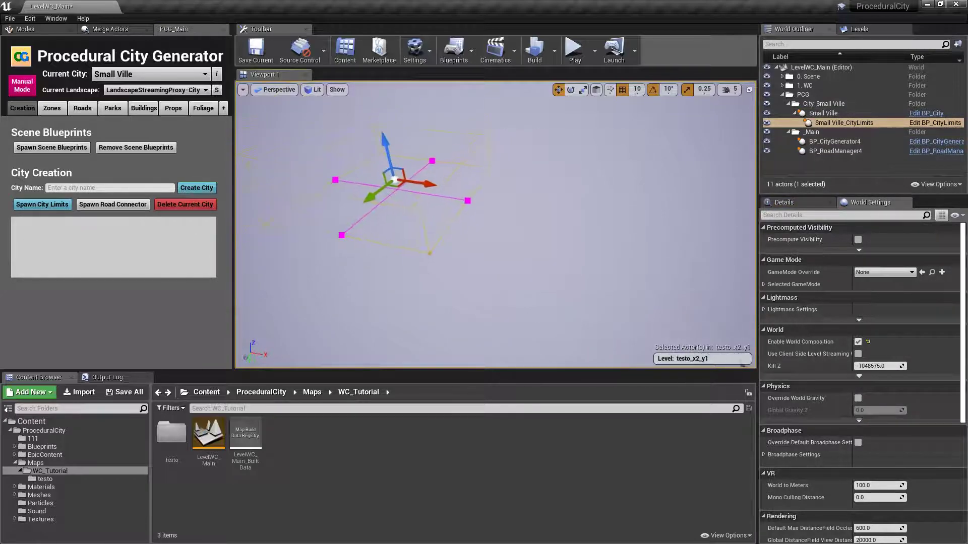
{"action": "right_click_drag", "start_coordinate": [532, 213], "coordinate": [349, 257]}
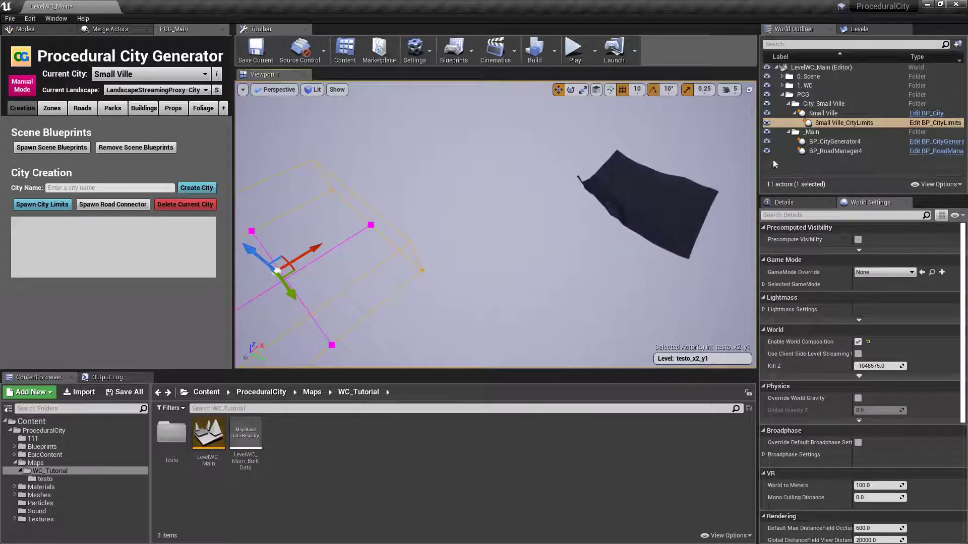
Move the Small Ville city actor over the testo_x2_y1 landscape tile, to about X 250100, Y 149230.
{"action": "left_click", "coordinate": [819, 114]}
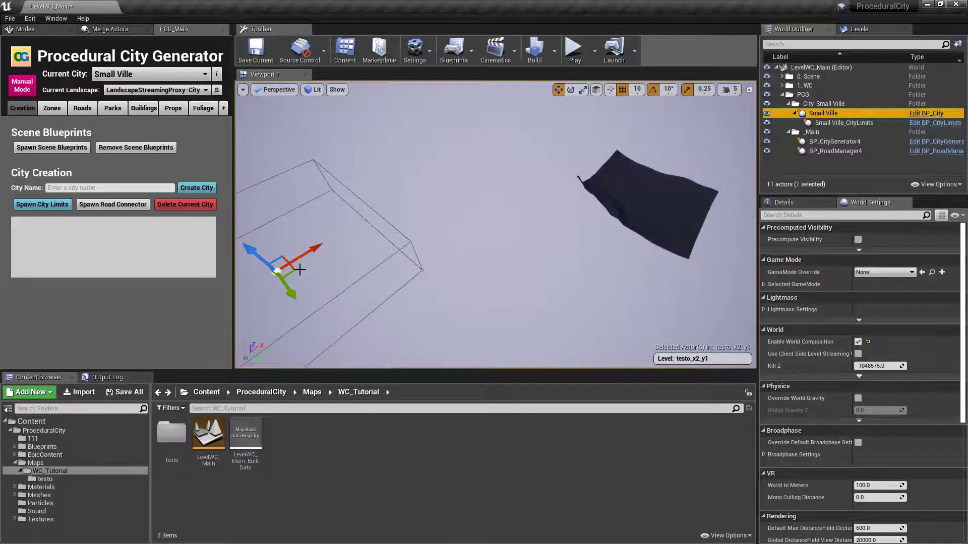
{"action": "key", "text": "f"}
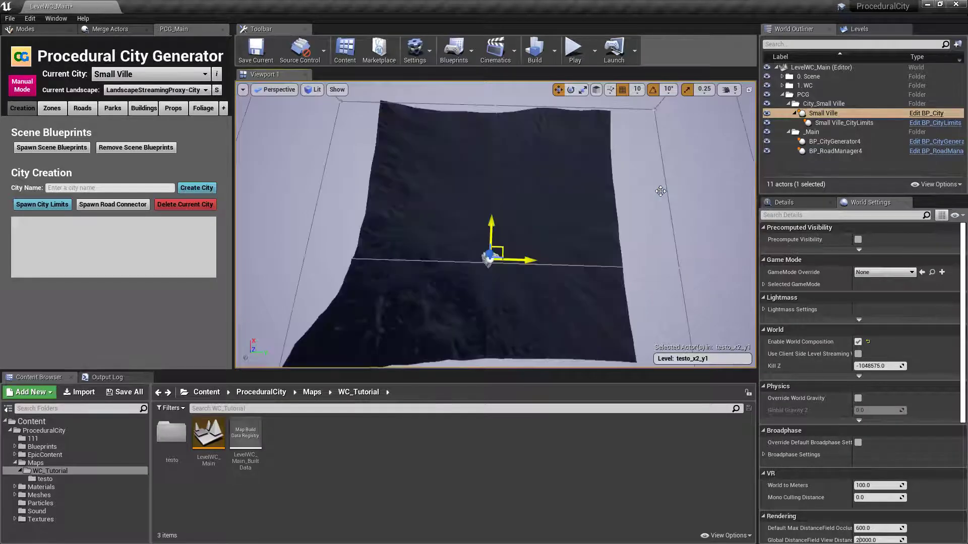
{"action": "left_click_drag", "start_coordinate": [490, 225], "coordinate": [403, 161]}
{"action": "left_click_drag", "start_coordinate": [550, 181], "coordinate": [393, 189], "text": "alt"}
{"action": "right_click_drag", "start_coordinate": [393, 189], "coordinate": [399, 214]}
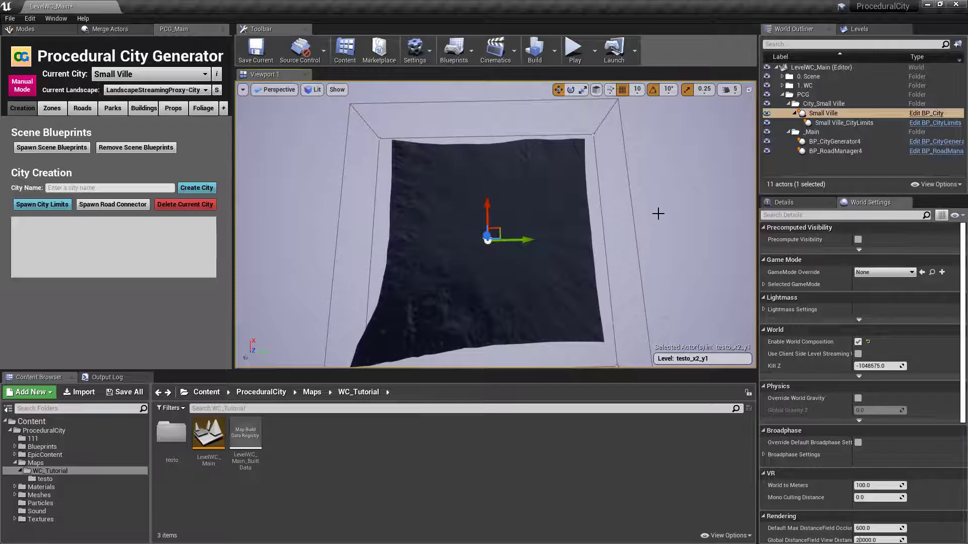
Set the Bounds Scale Box of Small Ville_CityLimits to 1500 in X and 1500 in Y.
{"action": "left_click", "coordinate": [852, 123]}
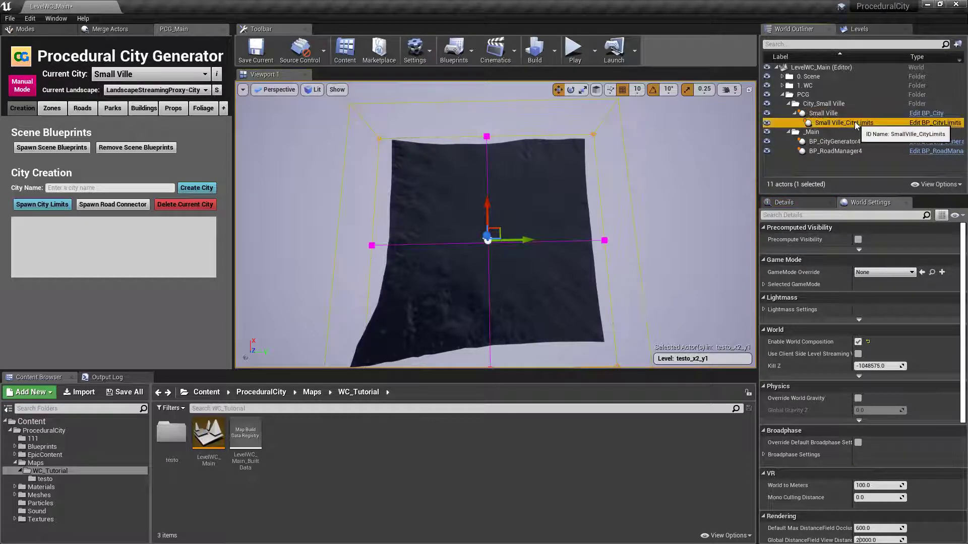
{"action": "left_click", "coordinate": [801, 204]}
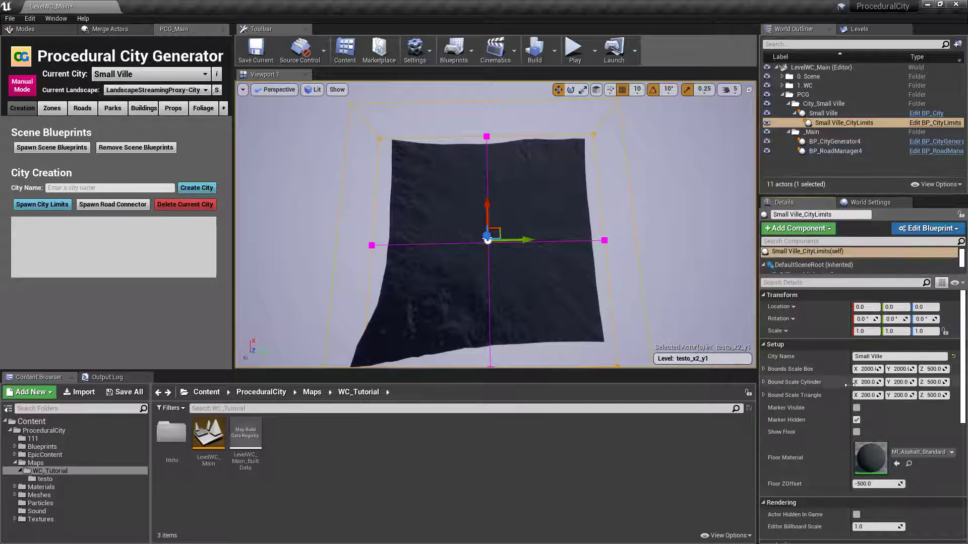
{"action": "left_click_drag", "start_coordinate": [851, 385], "coordinate": [840, 385]}
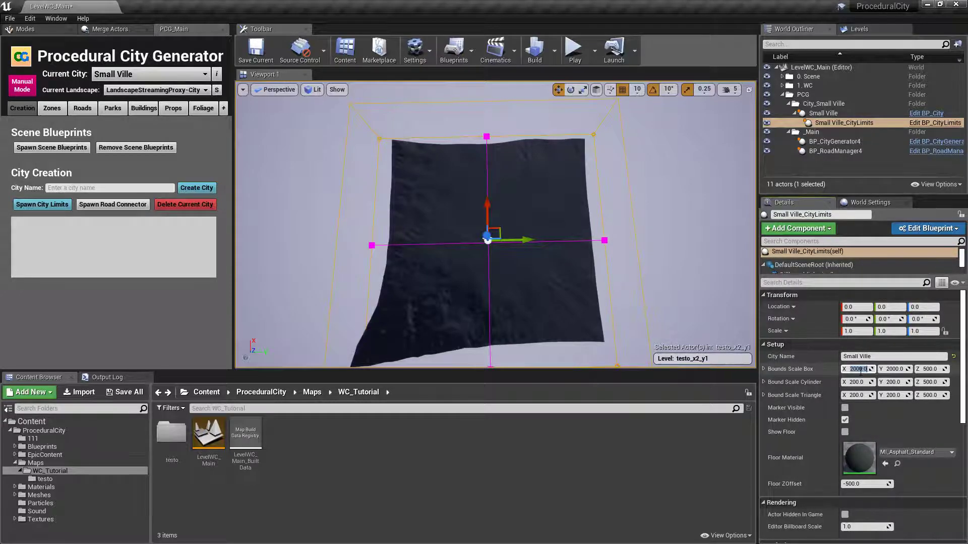
{"action": "left_click", "coordinate": [861, 370]}
{"action": "type", "text": "1500"}
{"action": "key", "text": "Tab"}
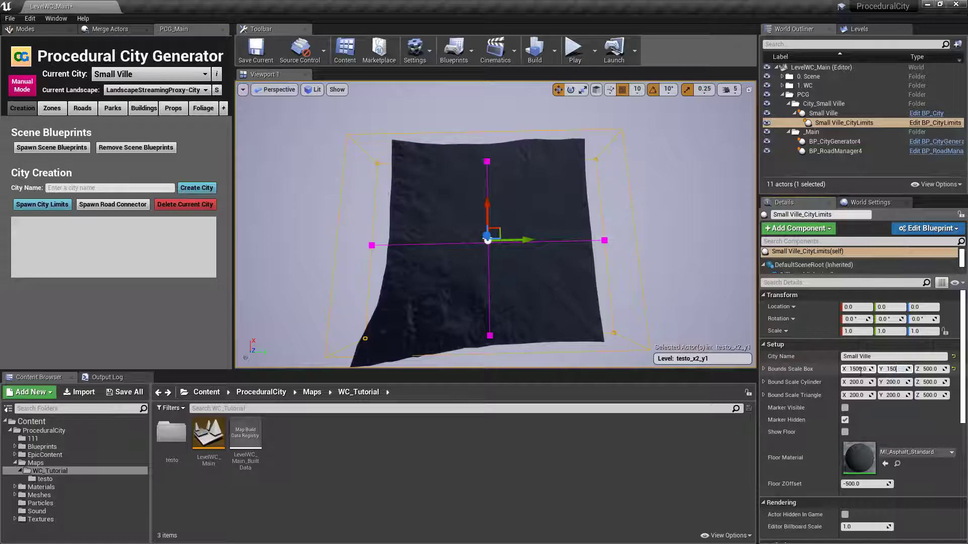
Shift the Small Ville city actor along X to about 251970 so its city limits enclose the landscape tile.
{"action": "right_click_drag", "start_coordinate": [567, 219], "coordinate": [625, 163]}
{"action": "right_click_drag", "start_coordinate": [569, 247], "coordinate": [605, 256]}
{"action": "left_click", "coordinate": [842, 111]}
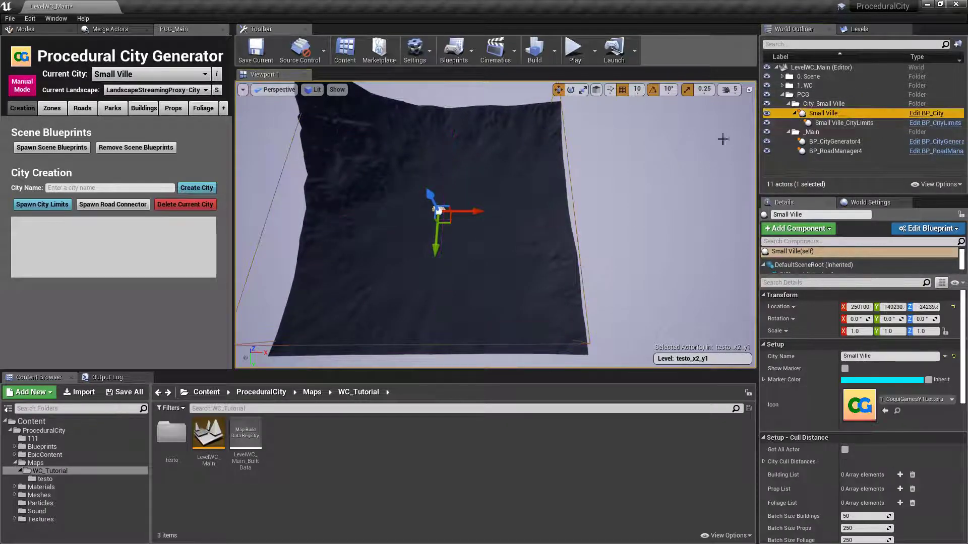
{"action": "left_click_drag", "start_coordinate": [470, 211], "coordinate": [474, 211]}
{"action": "right_click_drag", "start_coordinate": [475, 211], "coordinate": [499, 217]}
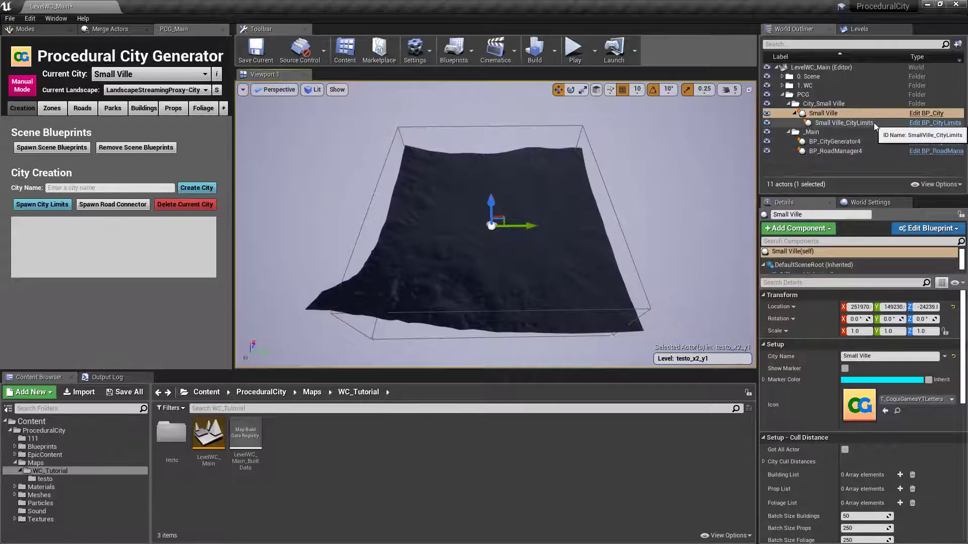
Spawn a road connector for Small Ville, move it to about Y -28870 and snap it down to the landscape.
{"action": "double_click", "coordinate": [847, 123]}
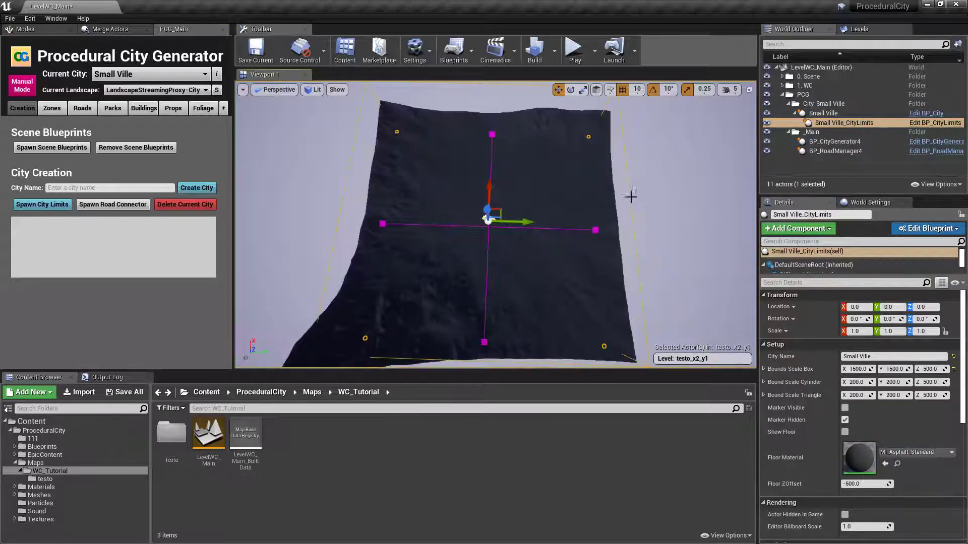
{"action": "left_click", "coordinate": [107, 205]}
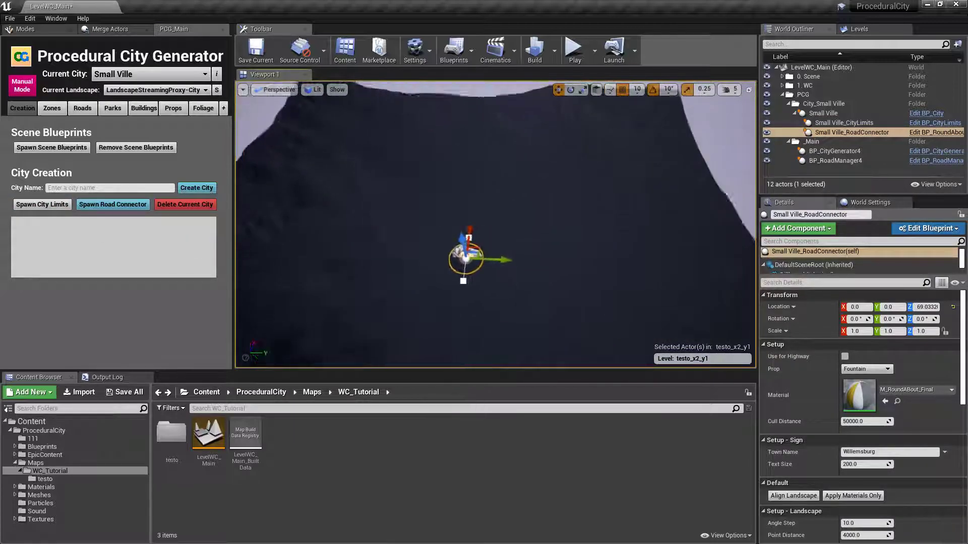
{"action": "left_click_drag", "start_coordinate": [513, 255], "coordinate": [313, 253]}
{"action": "right_click_drag", "start_coordinate": [314, 254], "coordinate": [255, 280]}
{"action": "left_click_drag", "start_coordinate": [458, 116], "coordinate": [456, 87]}
{"action": "right_click_drag", "start_coordinate": [457, 87], "coordinate": [508, 271]}
{"action": "left_click_drag", "start_coordinate": [510, 263], "coordinate": [561, 257]}
{"action": "key", "text": "End"}
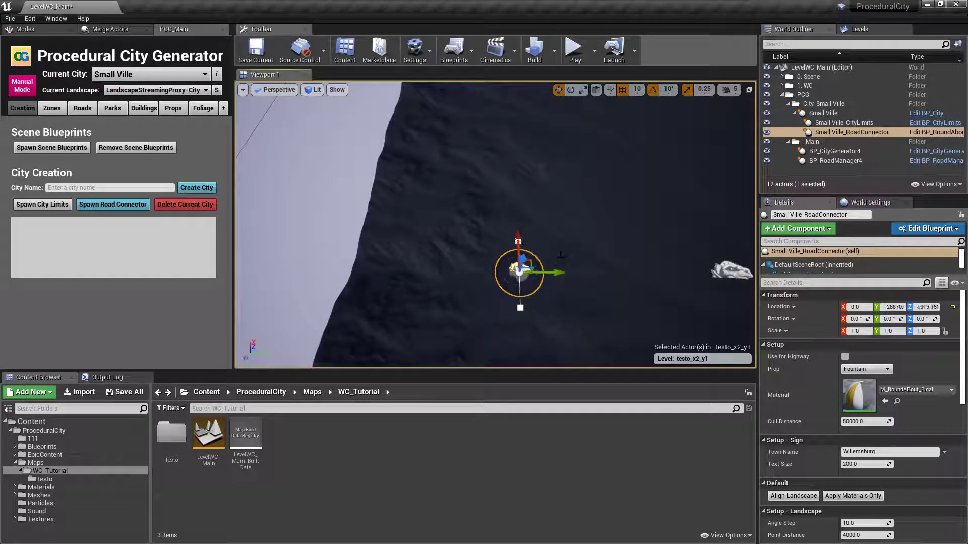
Spawn a second road connector, move it to about X 38750 and snap it onto the terrain.
{"action": "left_click", "coordinate": [132, 204]}
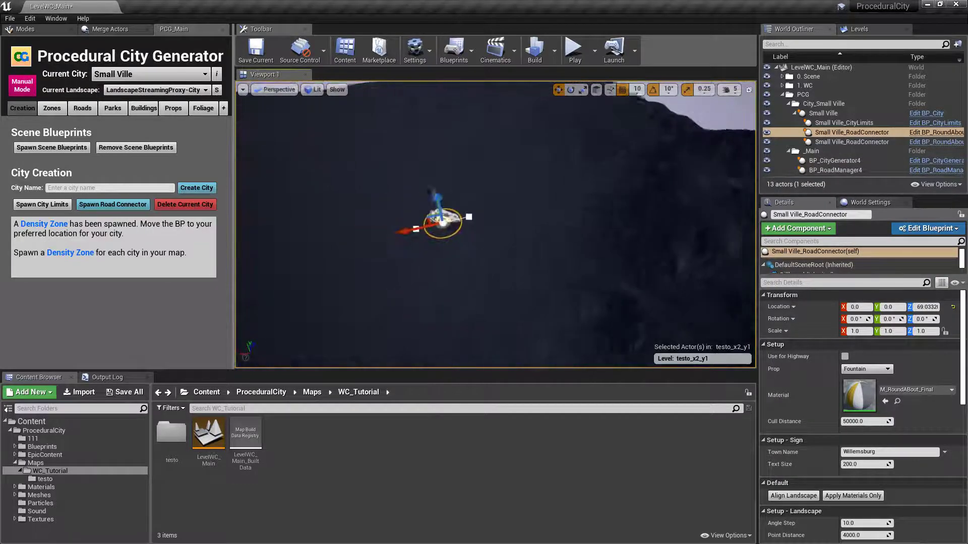
{"action": "left_click_drag", "start_coordinate": [488, 222], "coordinate": [238, 238]}
{"action": "right_click_drag", "start_coordinate": [242, 237], "coordinate": [100, 187]}
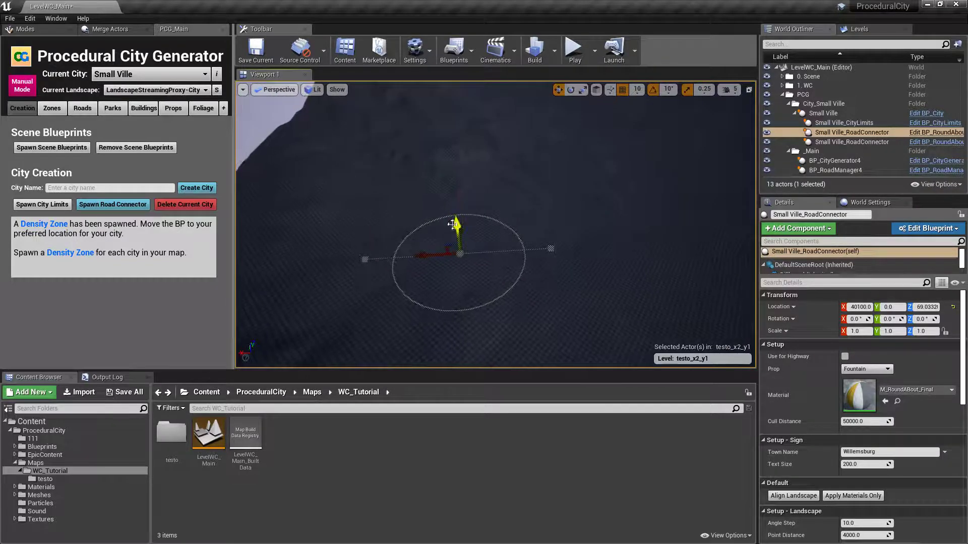
{"action": "left_click_drag", "start_coordinate": [455, 224], "coordinate": [452, 165]}
{"action": "left_click_drag", "start_coordinate": [412, 209], "coordinate": [442, 209]}
{"action": "key", "text": "End"}
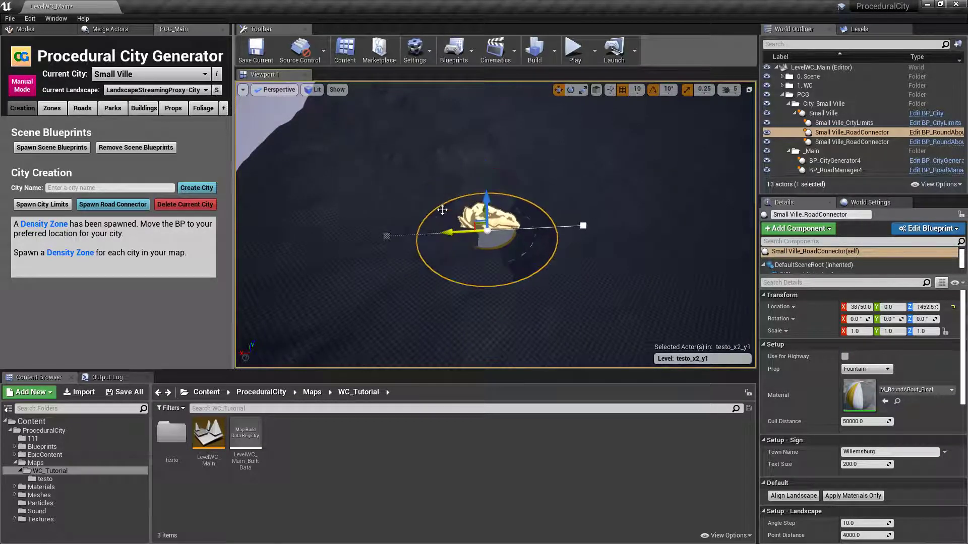
Spawn a third road connector, move it to about X -18340, Y 26040, and drop it onto the landscape surface.
{"action": "right_click_drag", "start_coordinate": [460, 232], "coordinate": [371, 161]}
{"action": "left_click", "coordinate": [133, 209]}
{"action": "left_click", "coordinate": [132, 206]}
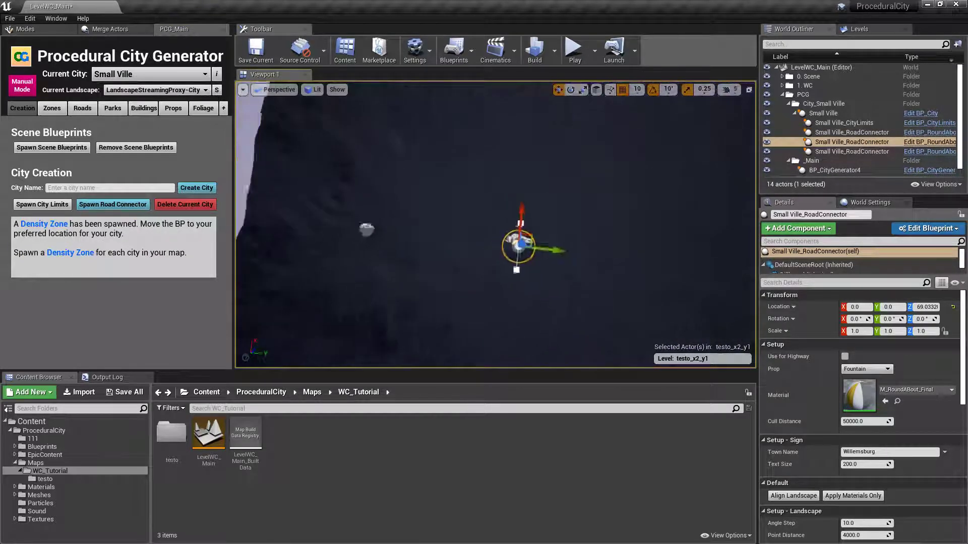
{"action": "right_click_drag", "start_coordinate": [458, 247], "coordinate": [464, 250]}
{"action": "left_click_drag", "start_coordinate": [465, 251], "coordinate": [574, 255]}
{"action": "left_click_drag", "start_coordinate": [539, 217], "coordinate": [537, 302]}
{"action": "right_click_drag", "start_coordinate": [536, 302], "coordinate": [343, 210]}
{"action": "key", "text": "w"}
{"action": "key", "text": "s"}
{"action": "left_click_drag", "start_coordinate": [489, 216], "coordinate": [479, 158]}
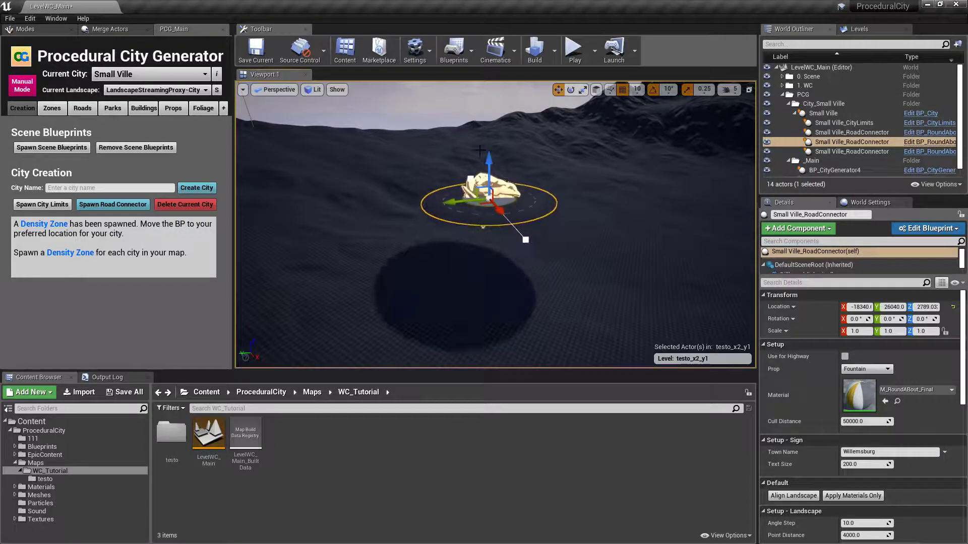
{"action": "key", "text": "End"}
{"action": "key", "text": "s"}
{"action": "right_click_drag", "start_coordinate": [488, 257], "coordinate": [695, 348]}
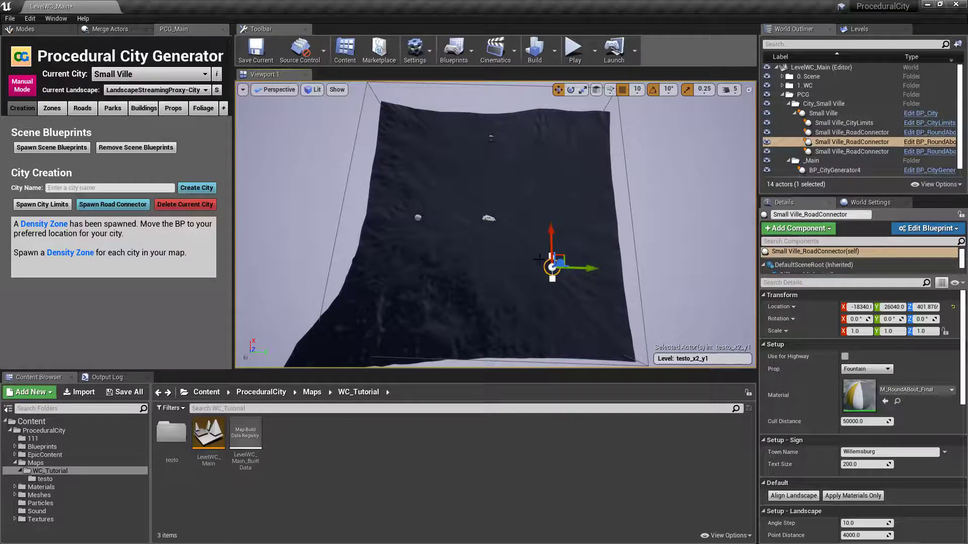
{"action": "scroll", "coordinate": [818, 370], "scroll_direction": "down", "scroll_amount": 5}
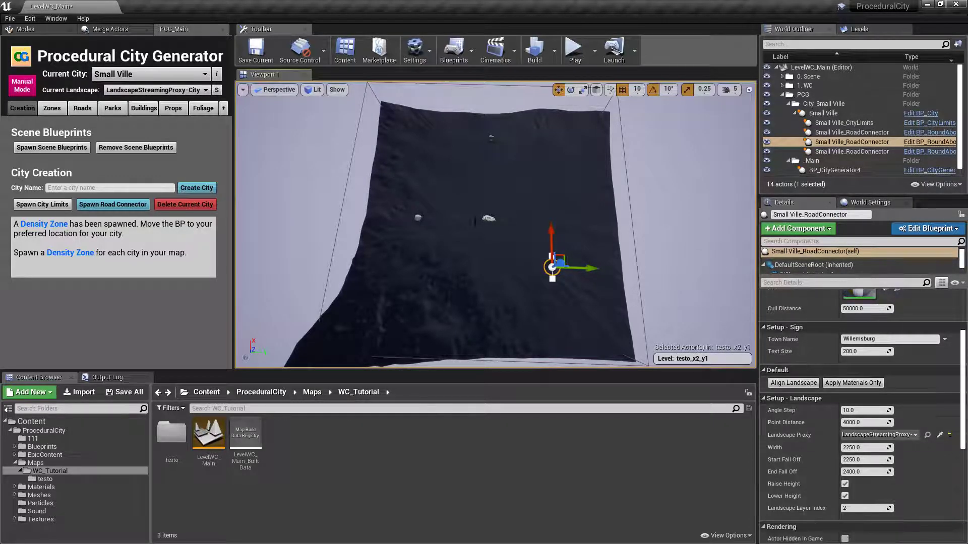
Spawn a Residential zone for Small Ville.
{"action": "left_click", "coordinate": [56, 108]}
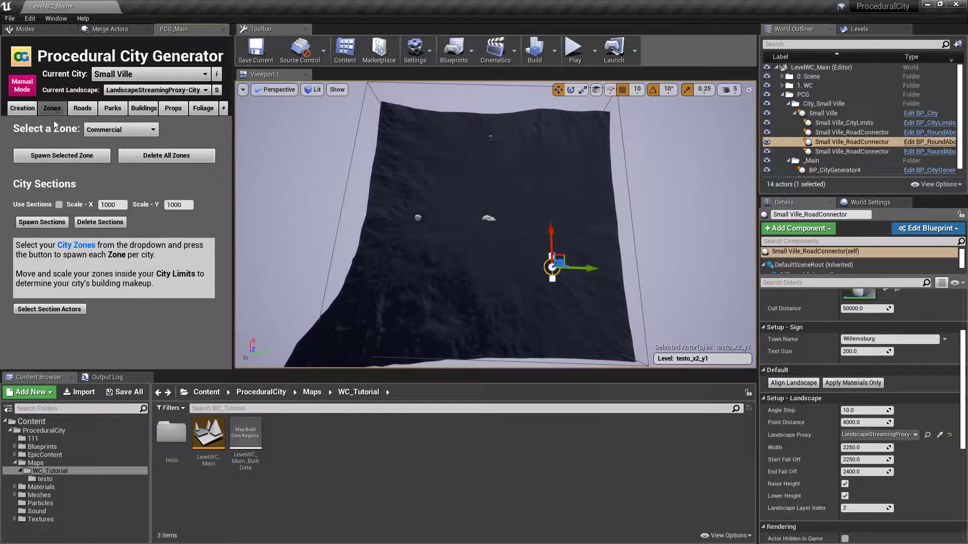
{"action": "left_click", "coordinate": [94, 131]}
{"action": "left_click", "coordinate": [99, 156]}
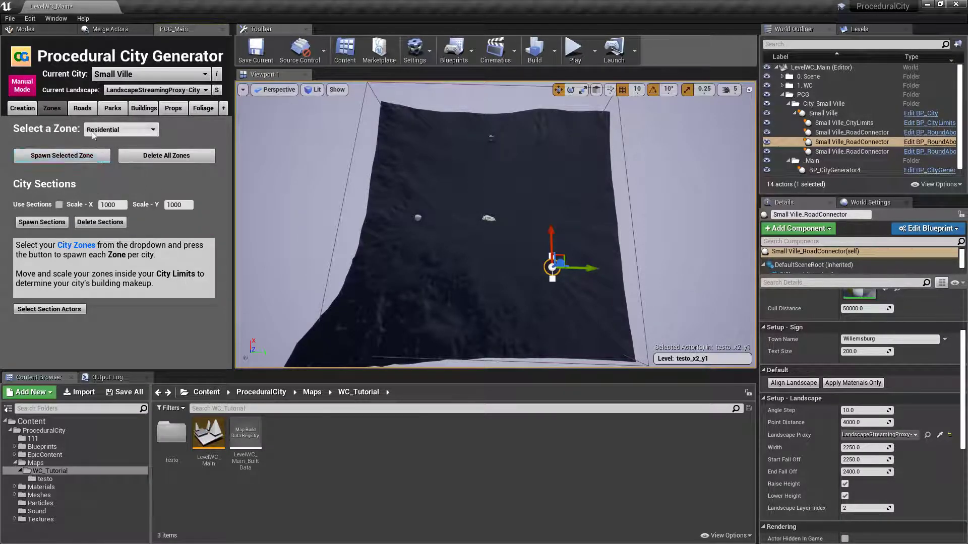
{"action": "left_click", "coordinate": [75, 158]}
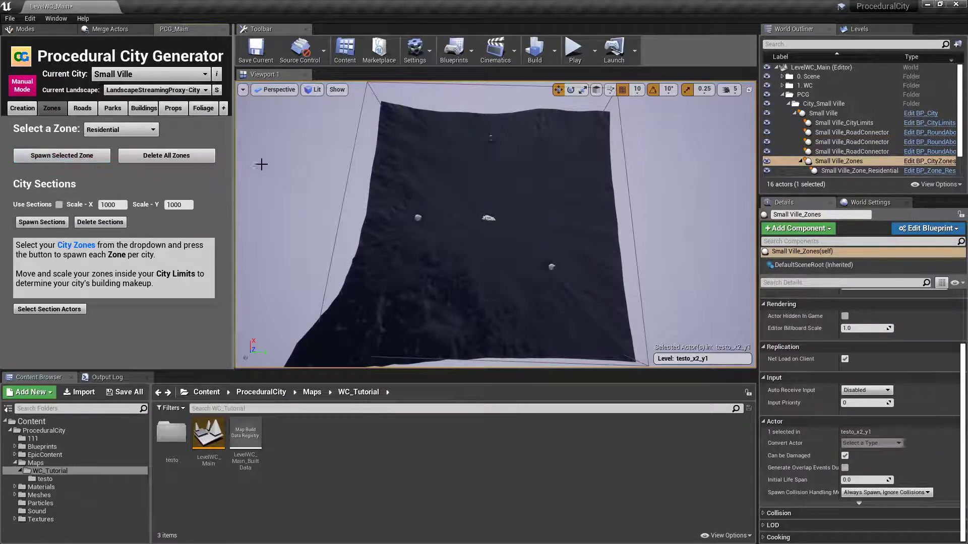
Reset the location of Small Ville_Zone_Residential to 0, 0, 0 to place it at the city's centre.
{"action": "mouse_move", "coordinate": [610, 217]}
{"action": "right_mouse_down"}
{"action": "mouse_move", "coordinate": [611, 141]}
{"action": "mouse_move", "coordinate": [610, 218]}
{"action": "right_mouse_up"}
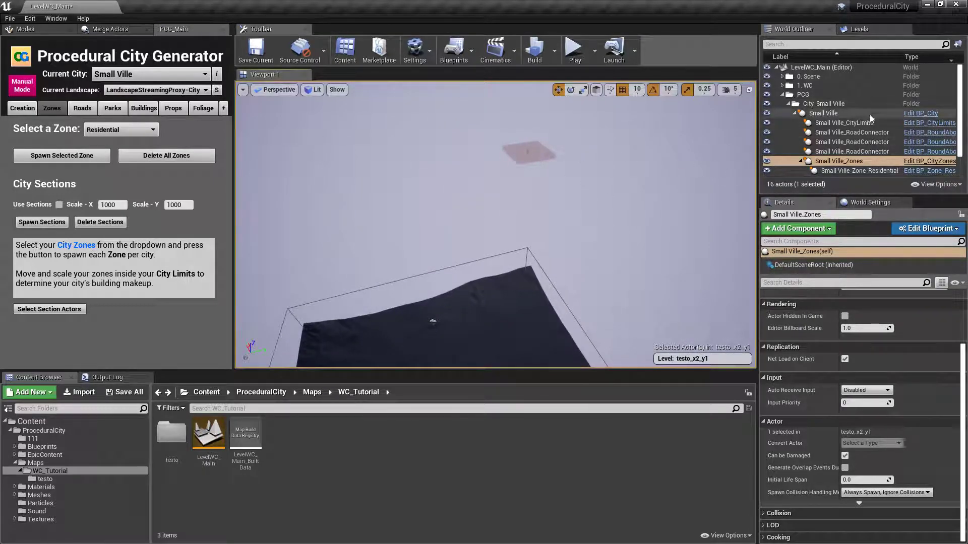
{"action": "scroll", "coordinate": [869, 114], "scroll_direction": "down", "scroll_amount": 3}
{"action": "left_click", "coordinate": [849, 144]}
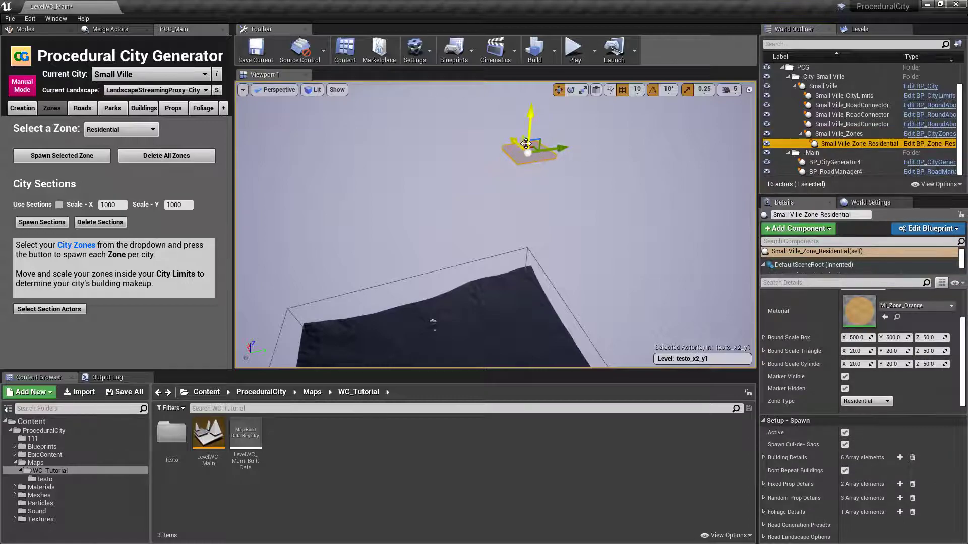
{"action": "scroll", "coordinate": [890, 311], "scroll_direction": "up", "scroll_amount": 3}
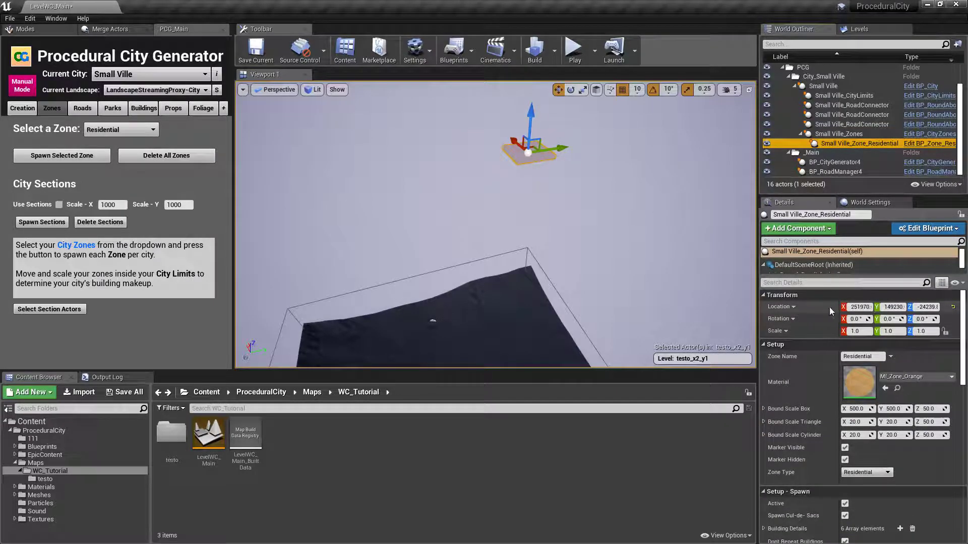
{"action": "left_click", "coordinate": [953, 307]}
{"action": "key", "text": "f"}
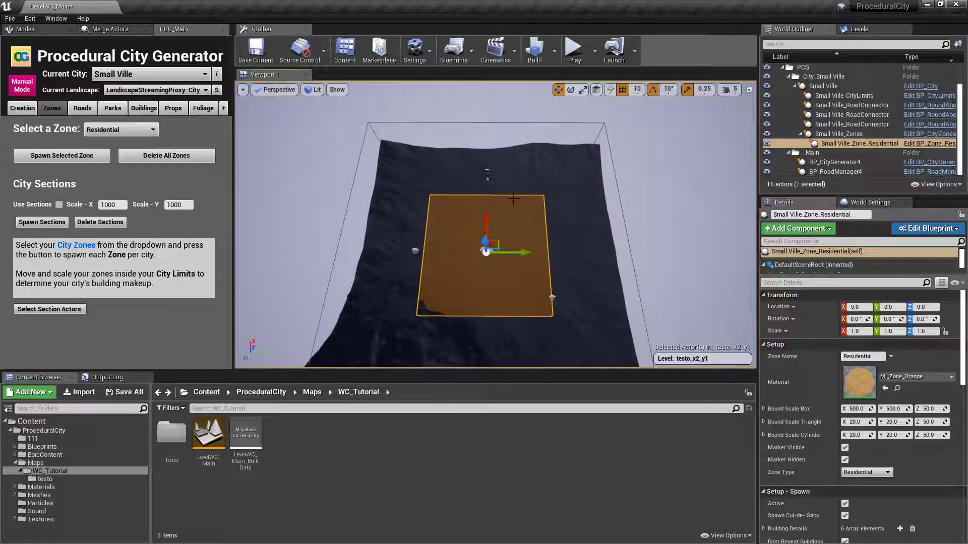
Enlarge the Residential zone's Bound Scale Box to about X 1273, Y 1286 and turn off Marker Visible.
{"action": "left_click_drag", "start_coordinate": [857, 409], "coordinate": [957, 408]}
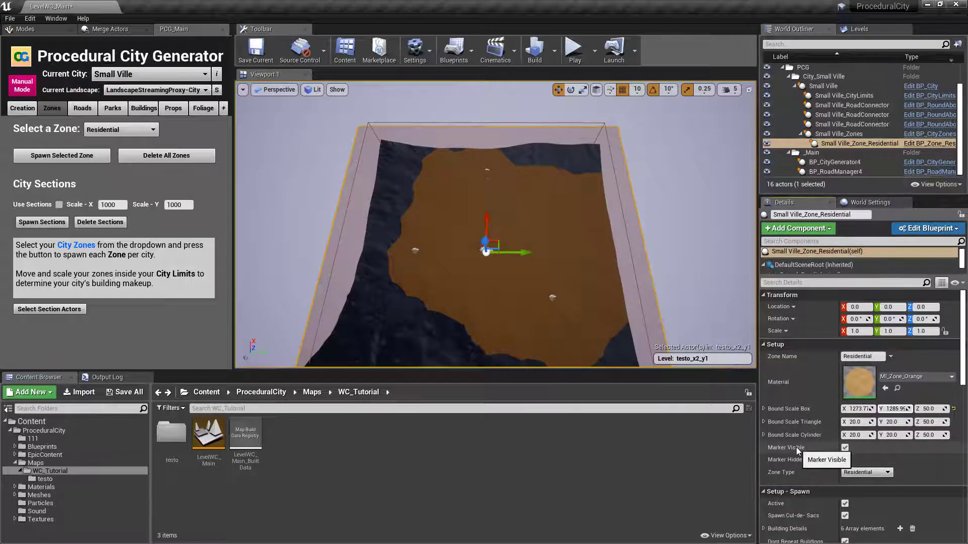
{"action": "left_click", "coordinate": [845, 448]}
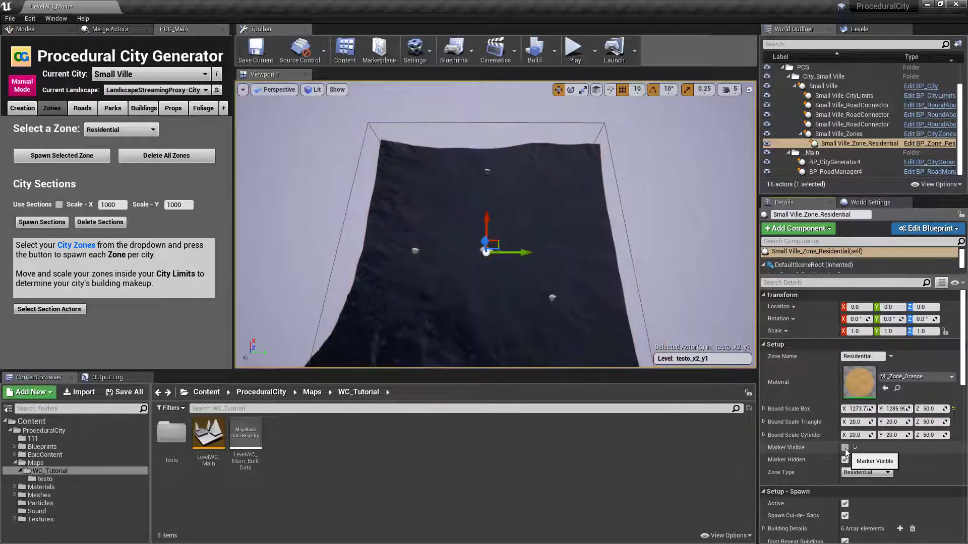
{"action": "right_click_drag", "start_coordinate": [691, 190], "coordinate": [691, 208]}
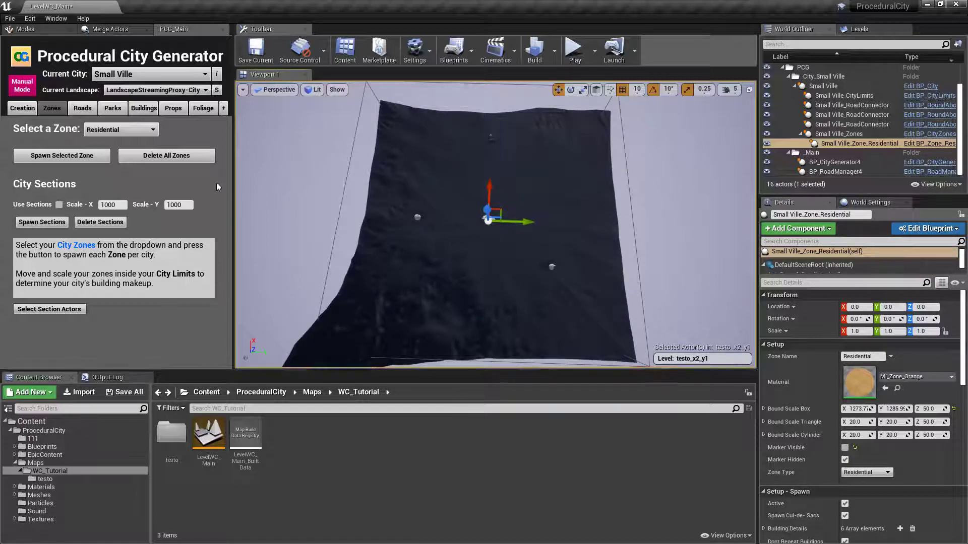
Generate the connecting roads between the road connectors and the main roads of Small Ville.
{"action": "left_click", "coordinate": [82, 109]}
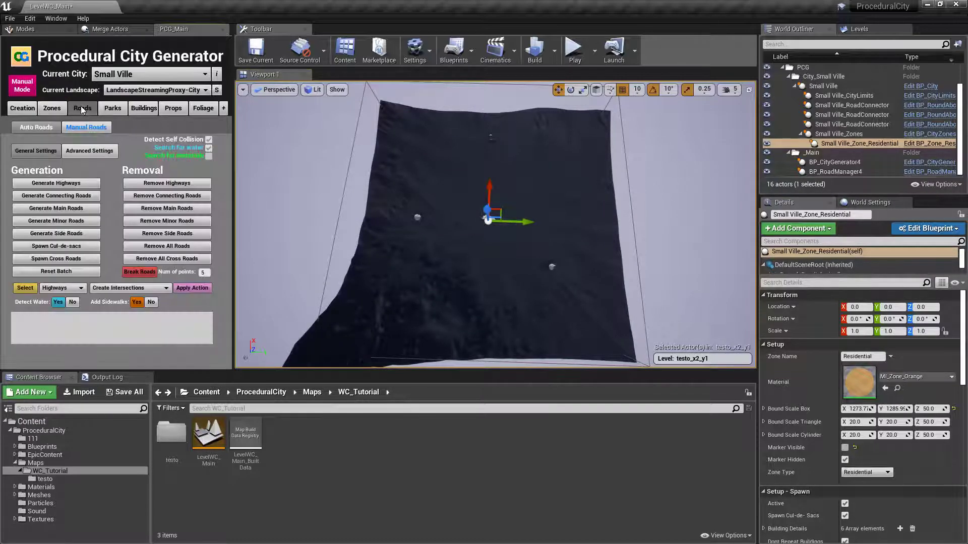
{"action": "left_click", "coordinate": [55, 199]}
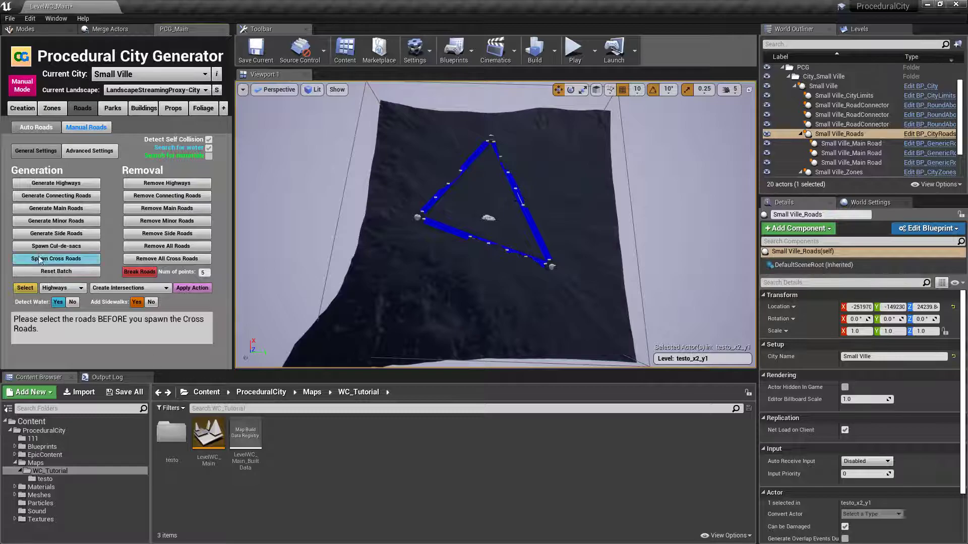
{"action": "left_click", "coordinate": [56, 209]}
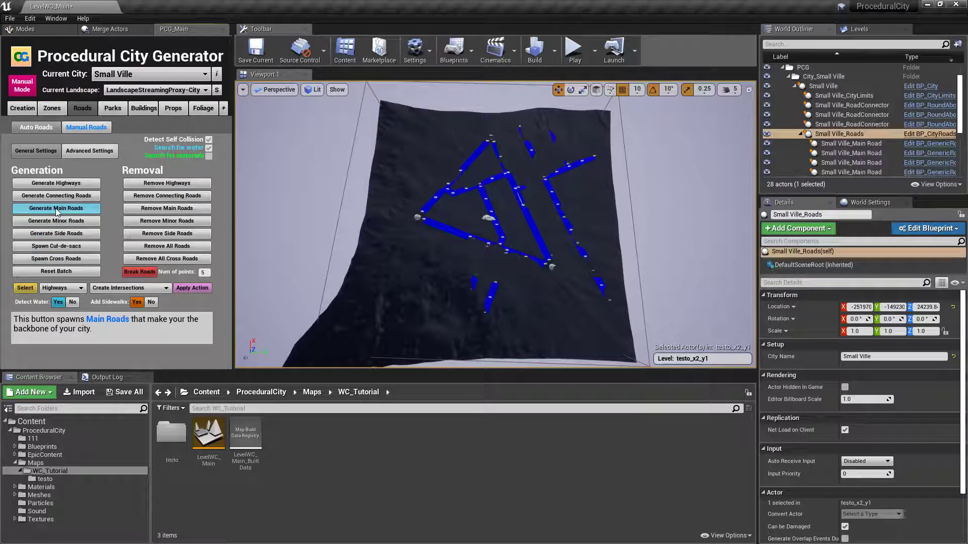
Generate two batches of minor roads and one batch of side roads for Small Ville.
{"action": "left_click", "coordinate": [55, 222]}
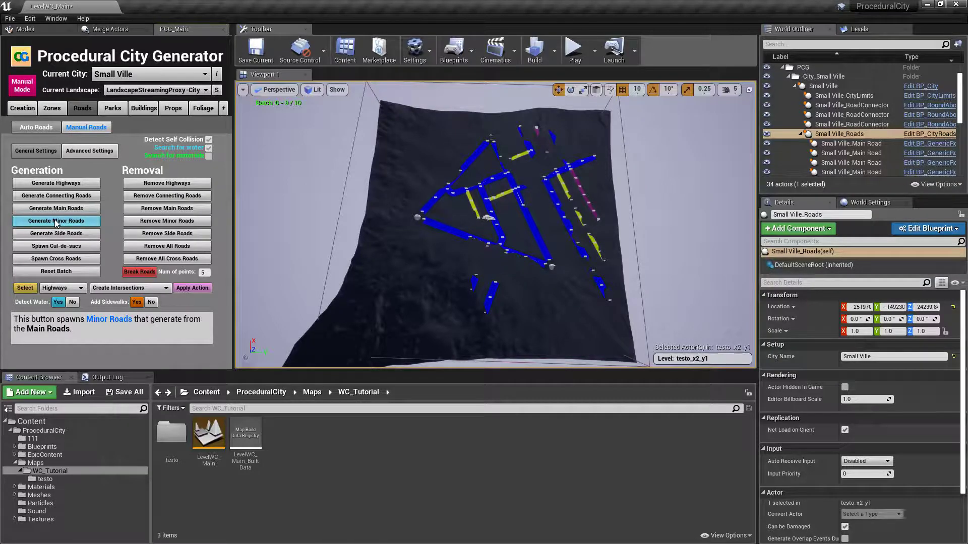
{"action": "left_click", "coordinate": [55, 222]}
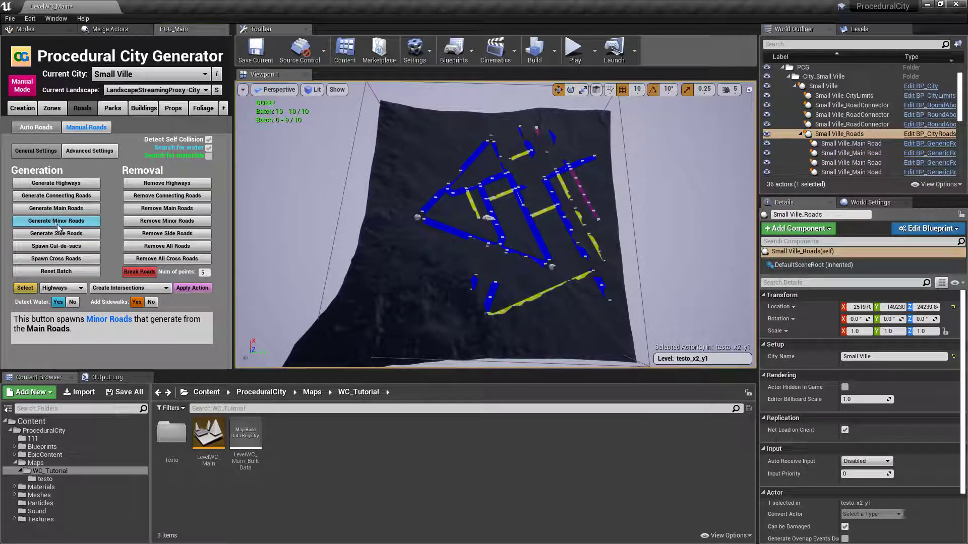
{"action": "left_click", "coordinate": [57, 232]}
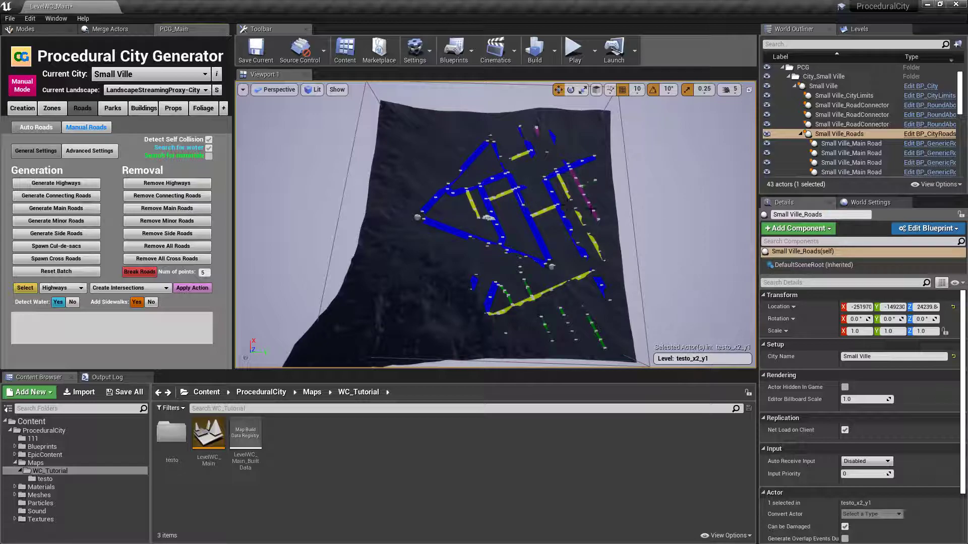
Apply Align Terrain + Apply Mats to the main roads of Small Ville, with water detection and sidewalks on.
{"action": "key", "text": "w"}
{"action": "mouse_move", "coordinate": [495, 224]}
{"action": "right_mouse_down"}
{"action": "mouse_move", "coordinate": [453, 176]}
{"action": "mouse_move", "coordinate": [413, 151]}
{"action": "mouse_move", "coordinate": [429, 171]}
{"action": "mouse_move", "coordinate": [479, 176]}
{"action": "mouse_move", "coordinate": [499, 207]}
{"action": "right_mouse_up"}
{"action": "key", "text": "s"}
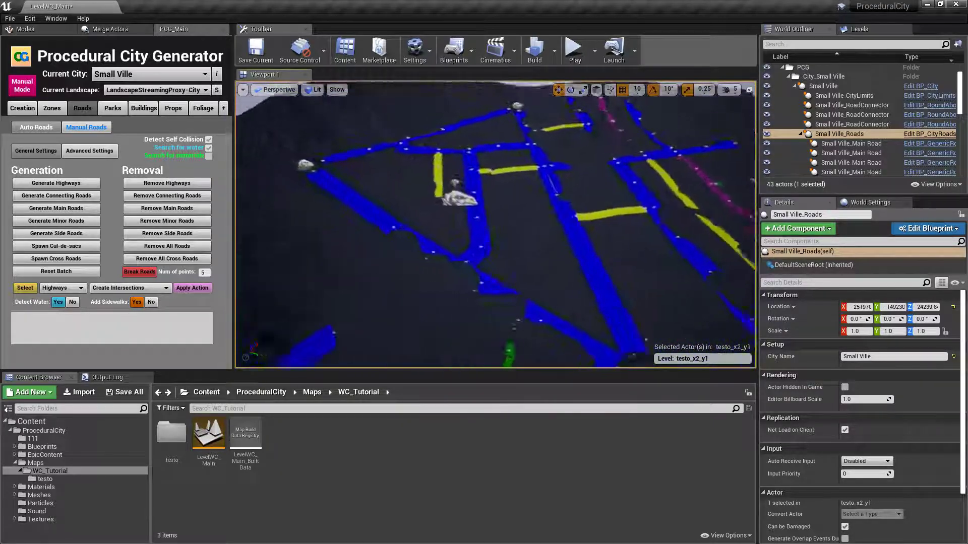
{"action": "right_click_drag", "start_coordinate": [496, 224], "coordinate": [549, 231]}
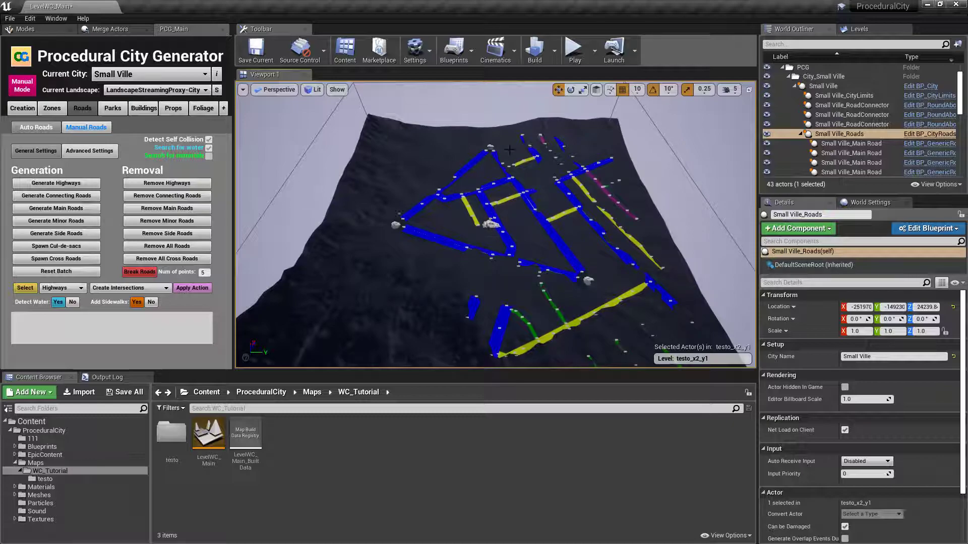
{"action": "right_click_drag", "start_coordinate": [551, 233], "coordinate": [552, 211]}
{"action": "left_click", "coordinate": [56, 288]}
{"action": "left_click", "coordinate": [53, 307]}
{"action": "left_click", "coordinate": [116, 288]}
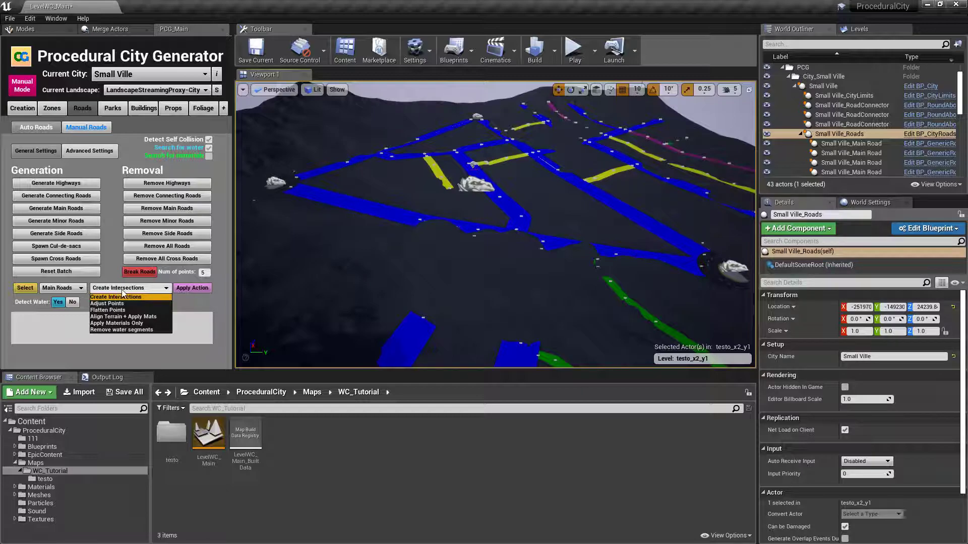
{"action": "left_click", "coordinate": [122, 317]}
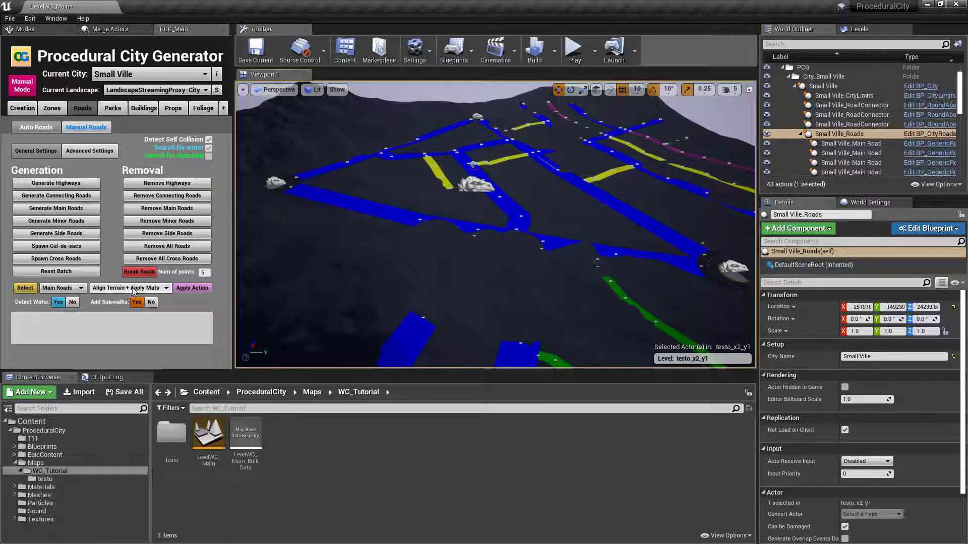
{"action": "left_click", "coordinate": [192, 288]}
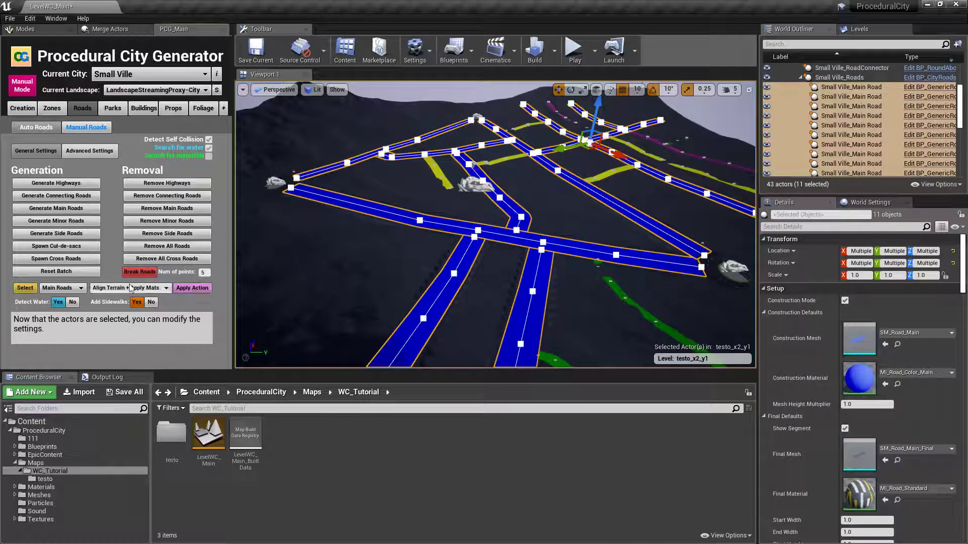
Apply Align Terrain + Apply Mats to the minor roads and the side roads of Small Ville.
{"action": "left_click", "coordinate": [63, 288]}
{"action": "left_click", "coordinate": [58, 309]}
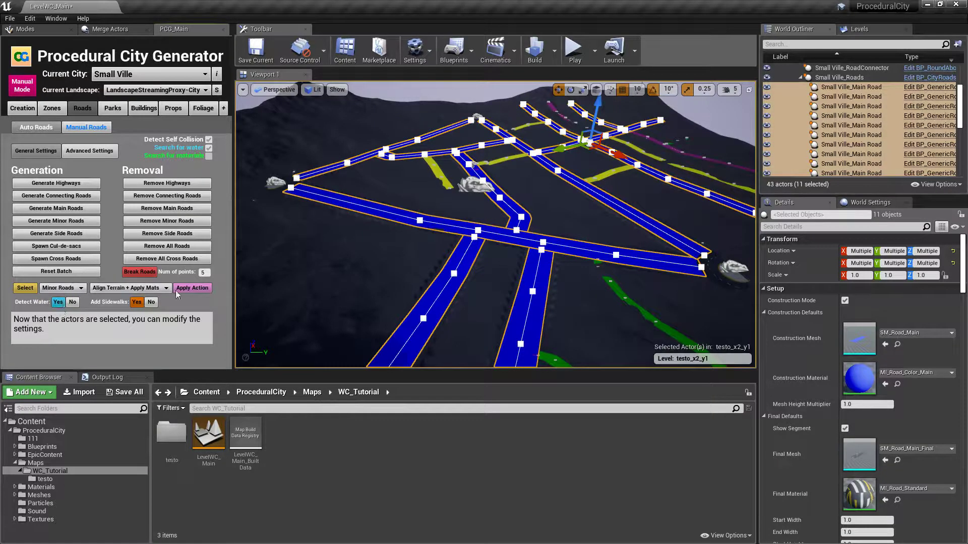
{"action": "left_click", "coordinate": [186, 289]}
{"action": "left_click", "coordinate": [63, 288]}
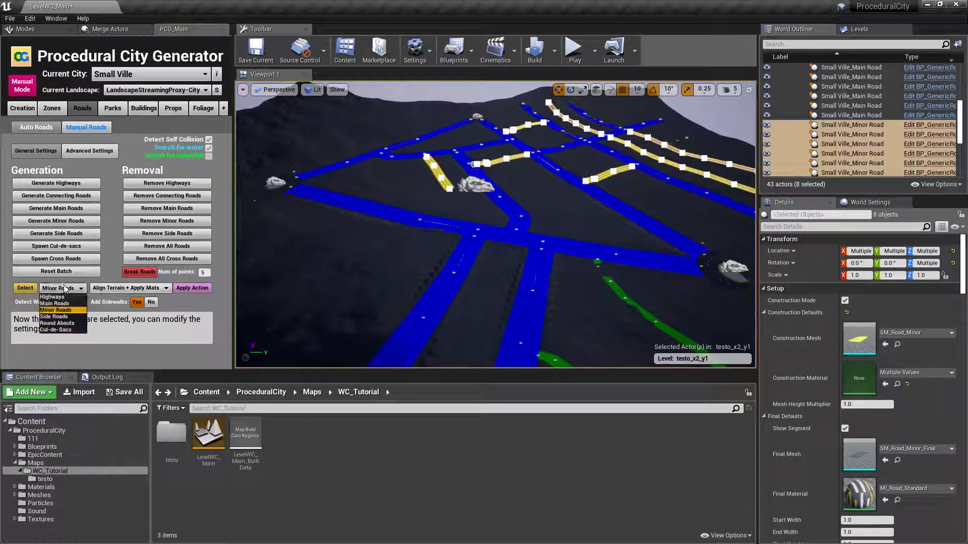
{"action": "left_click", "coordinate": [54, 316]}
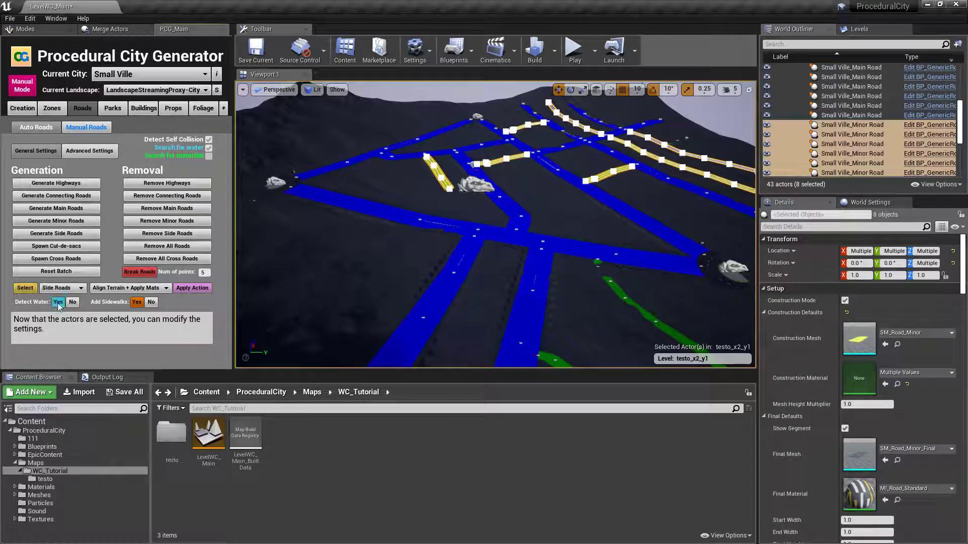
{"action": "left_click", "coordinate": [192, 289]}
Apply Align Terrain + Apply Mats to the roundabouts of Small Ville.
{"action": "mouse_move", "coordinate": [456, 254]}
{"action": "right_mouse_down"}
{"action": "mouse_move", "coordinate": [554, 275]}
{"action": "mouse_move", "coordinate": [456, 254]}
{"action": "right_mouse_up"}
{"action": "key", "text": "w"}
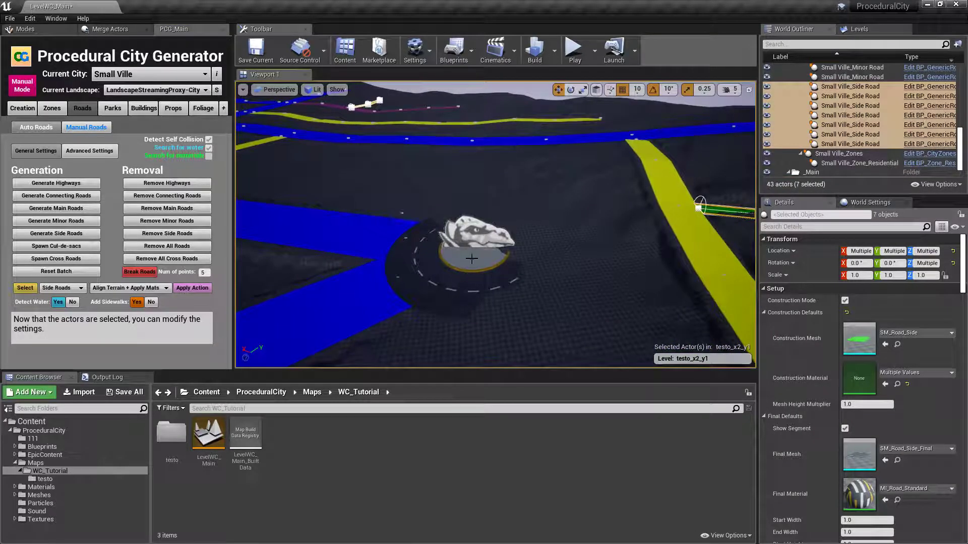
{"action": "left_click", "coordinate": [61, 288]}
{"action": "left_click", "coordinate": [48, 319]}
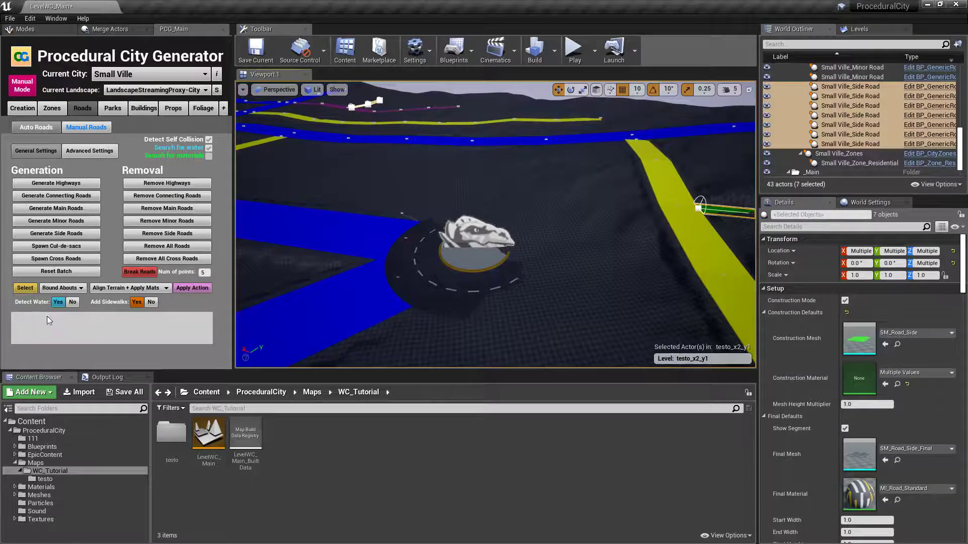
{"action": "left_click", "coordinate": [190, 289]}
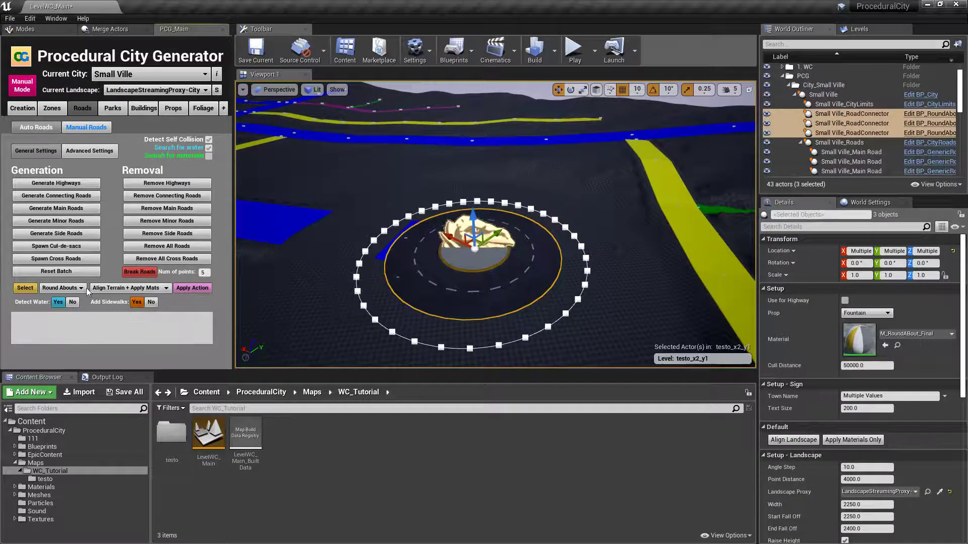
Run Align Terrain + Apply Mats again on the main roads so they fit the aligned roundabouts.
{"action": "left_click", "coordinate": [76, 288]}
{"action": "left_click", "coordinate": [50, 305]}
{"action": "left_click", "coordinate": [192, 289]}
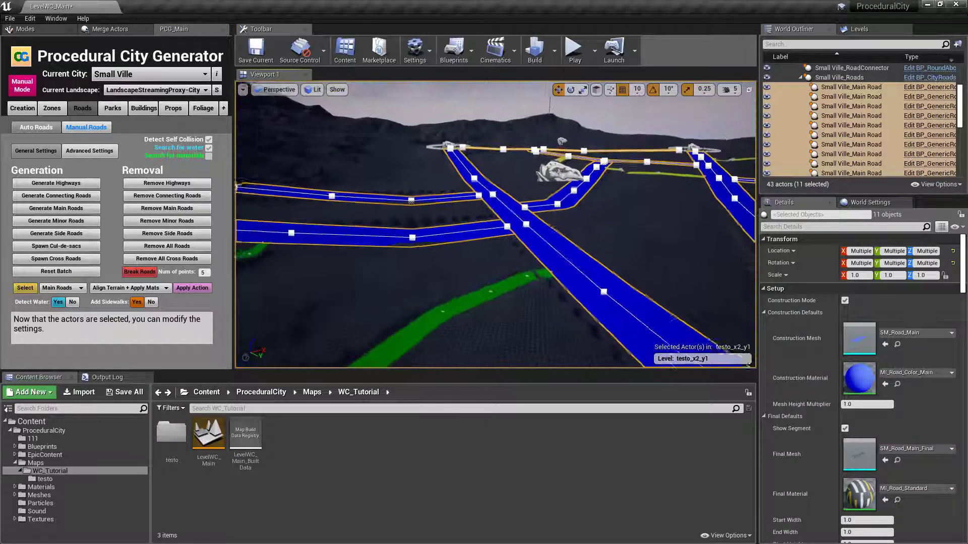
Spawn road buildings along all roads of Small Ville, using the Complex spawn check with interiors on.
{"action": "right_click_drag", "start_coordinate": [495, 225], "coordinate": [352, 212]}
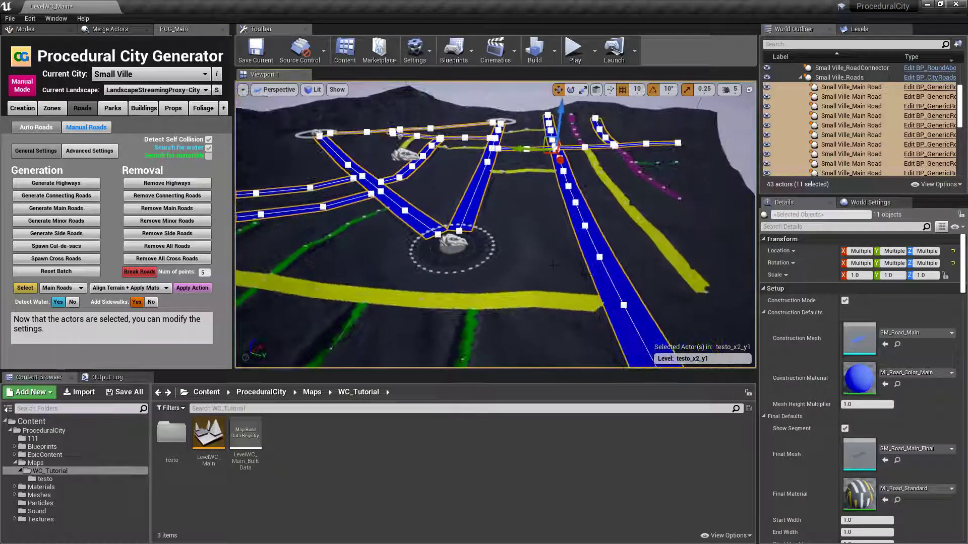
{"action": "left_click", "coordinate": [143, 108]}
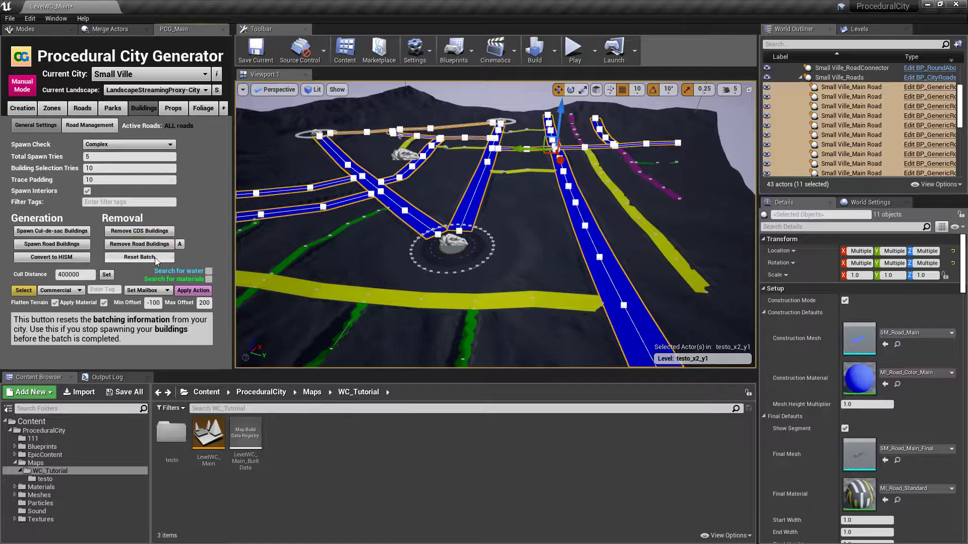
{"action": "left_click", "coordinate": [62, 245]}
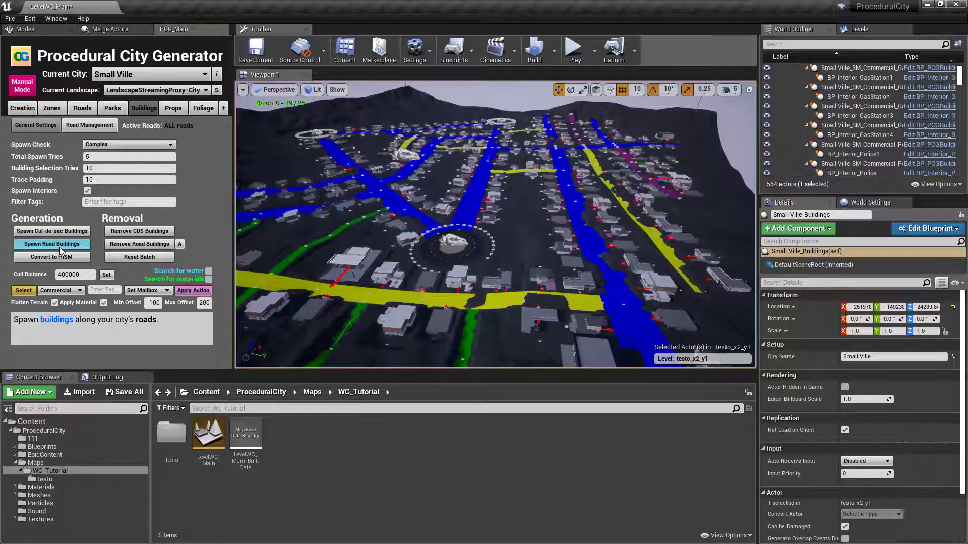
{"action": "right_click_drag", "start_coordinate": [429, 227], "coordinate": [542, 242]}
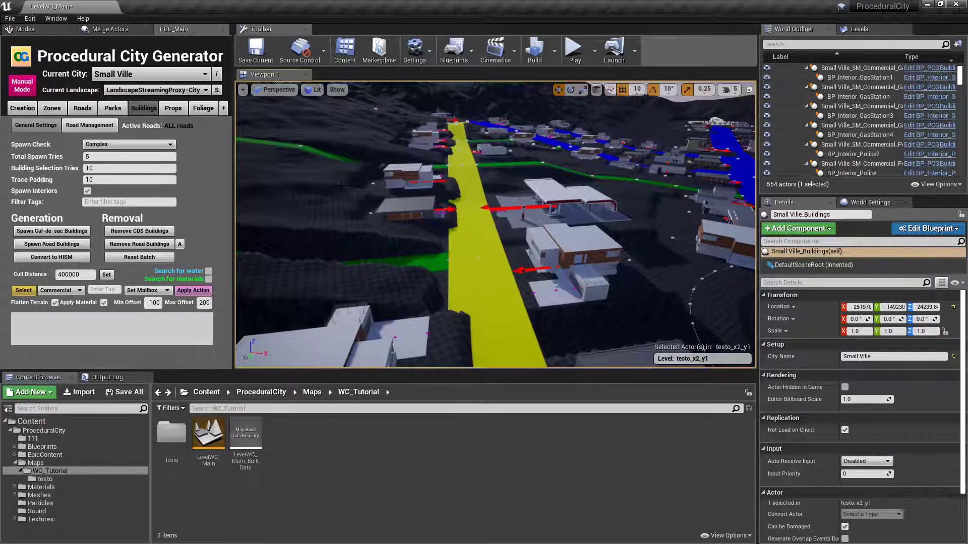
Reapply Align Terrain + Apply Mats to the main, minor and side roads around the spawned buildings.
{"action": "left_click", "coordinate": [86, 110]}
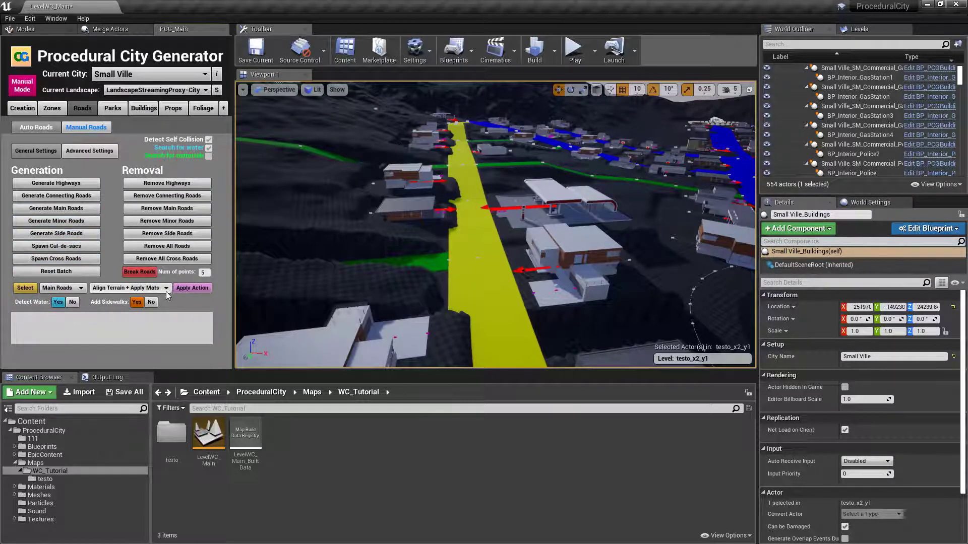
{"action": "left_click", "coordinate": [190, 289]}
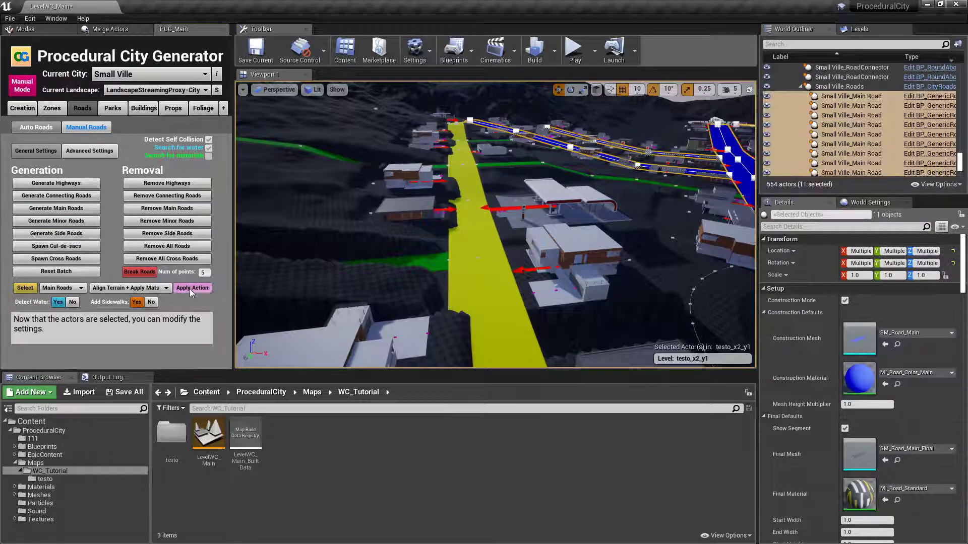
{"action": "left_click", "coordinate": [56, 288]}
{"action": "left_click", "coordinate": [56, 310]}
{"action": "left_click", "coordinate": [191, 289]}
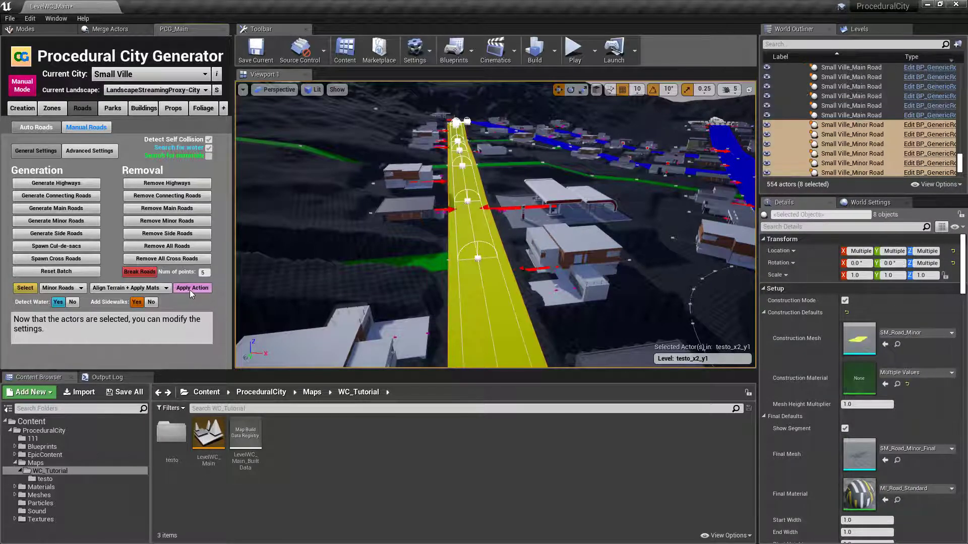
{"action": "left_click", "coordinate": [59, 287]}
{"action": "left_click", "coordinate": [58, 296]}
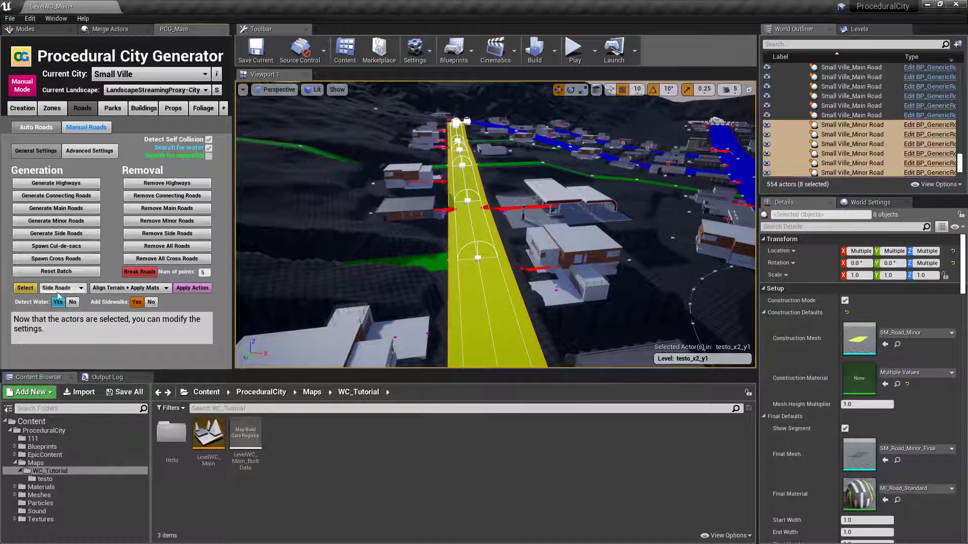
{"action": "left_click", "coordinate": [189, 289]}
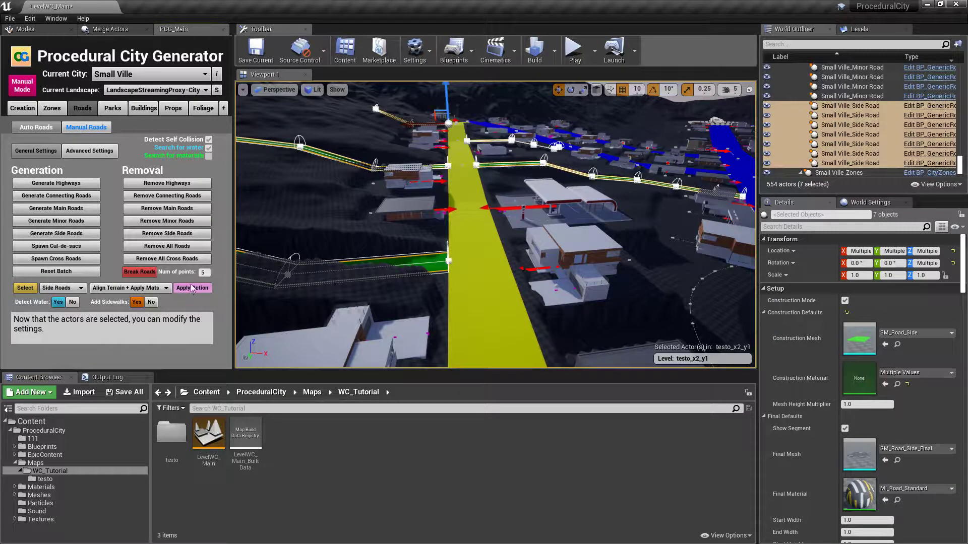
Select all Residential buildings of Small Ville and apply the Set Mailbox action to them.
{"action": "left_click", "coordinate": [140, 110]}
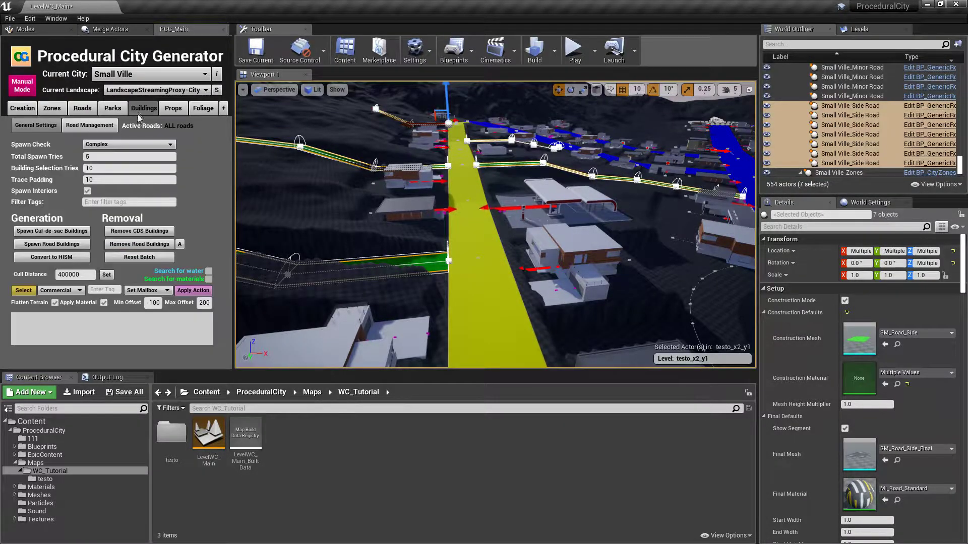
{"action": "left_click", "coordinate": [60, 291]}
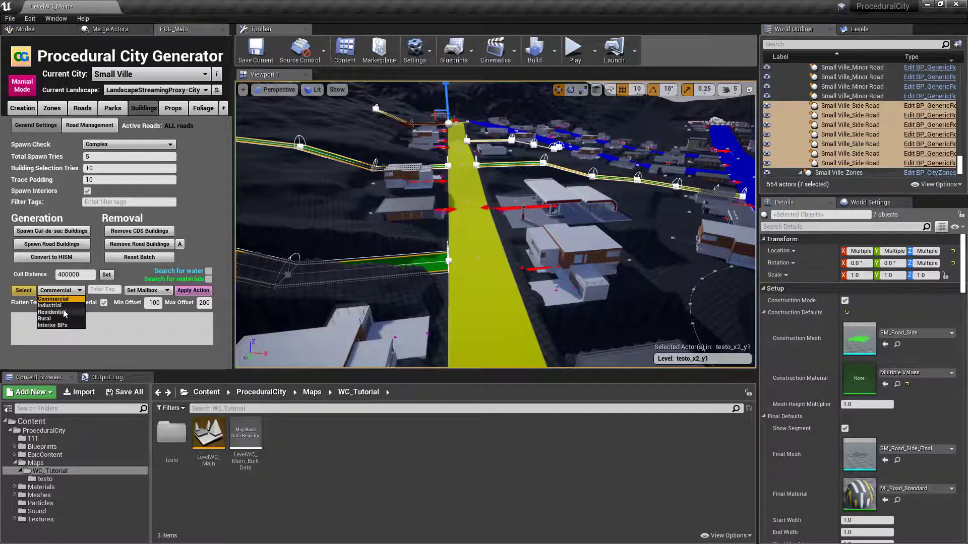
{"action": "left_click", "coordinate": [62, 303]}
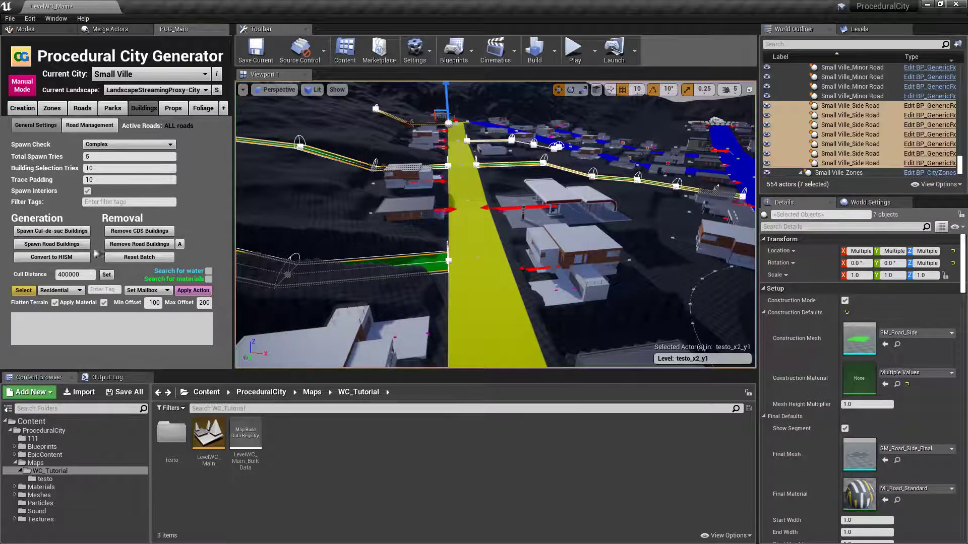
{"action": "left_click", "coordinate": [24, 290]}
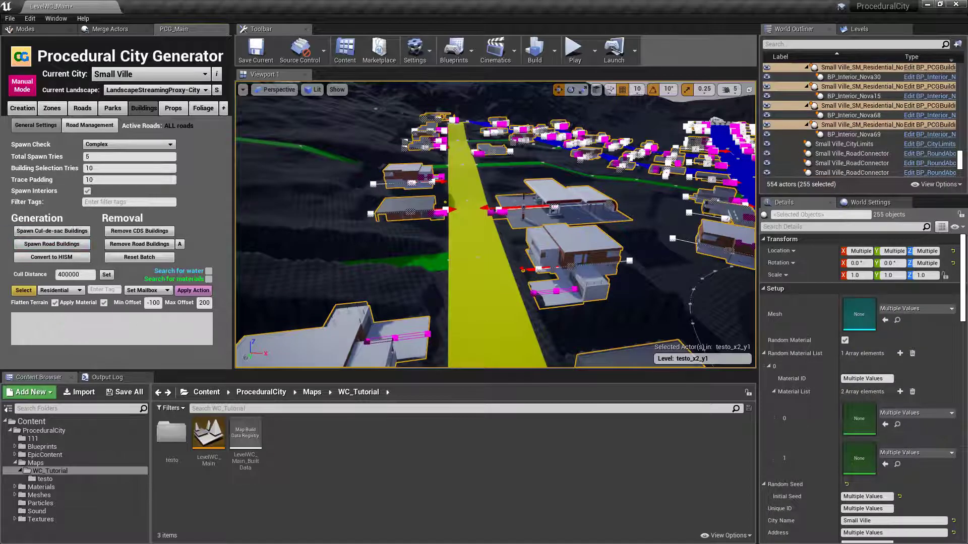
{"action": "right_click_drag", "start_coordinate": [496, 225], "coordinate": [715, 206]}
{"action": "right_click_drag", "start_coordinate": [539, 162], "coordinate": [523, 189]}
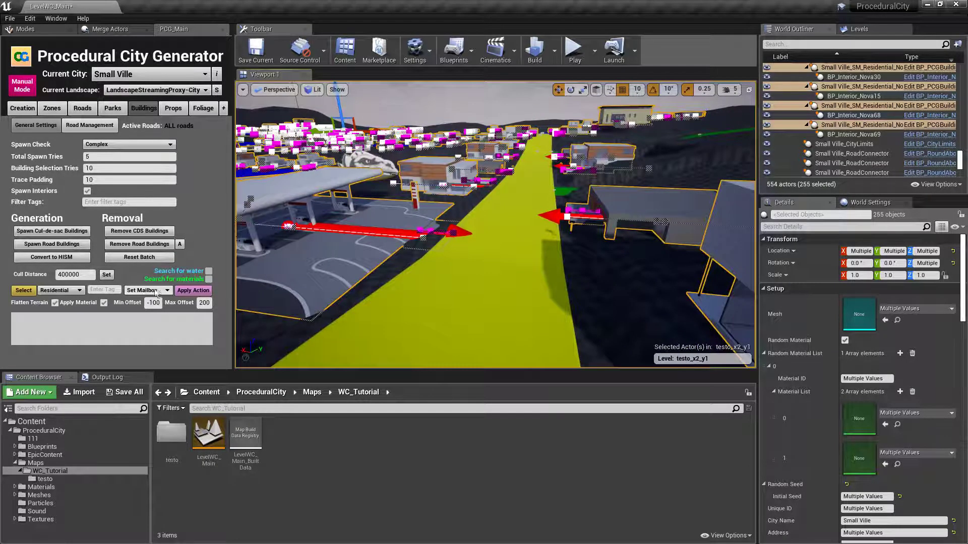
{"action": "left_click", "coordinate": [192, 291]}
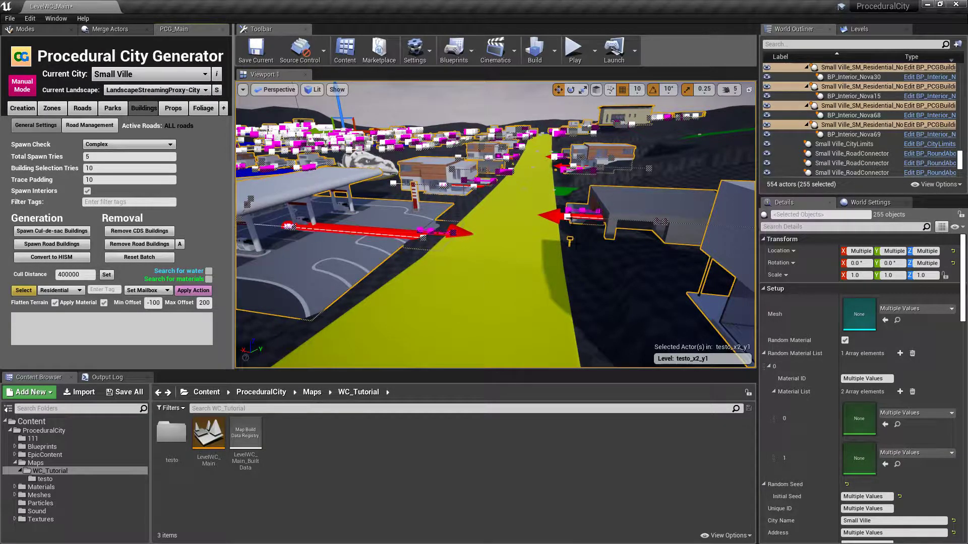
Apply the Set Driveway action to the selected Residential buildings.
{"action": "left_click", "coordinate": [146, 290]}
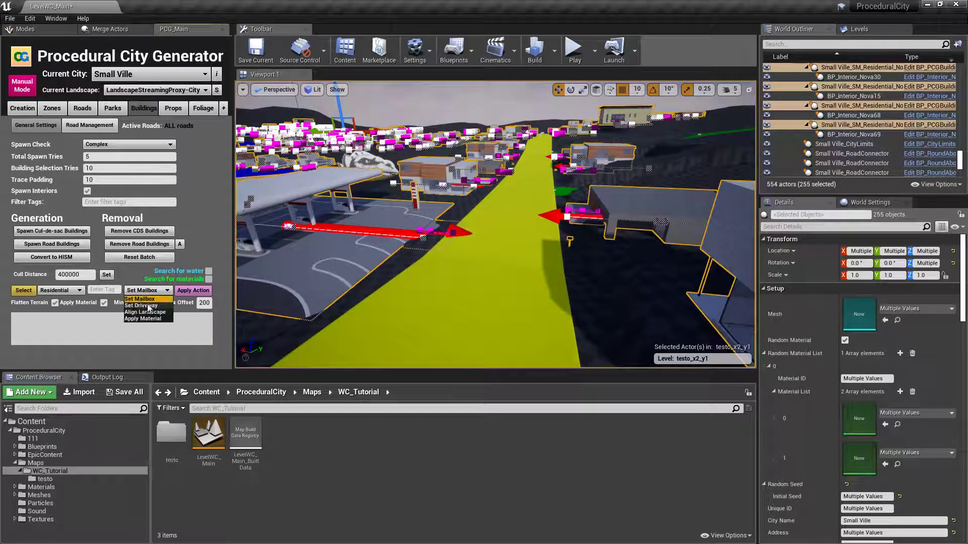
{"action": "left_click", "coordinate": [147, 302]}
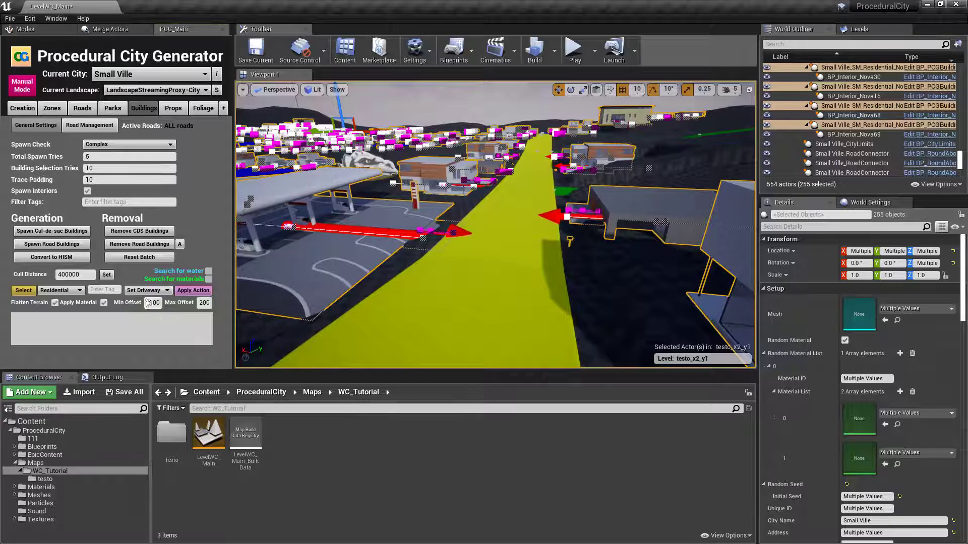
{"action": "left_click", "coordinate": [190, 293]}
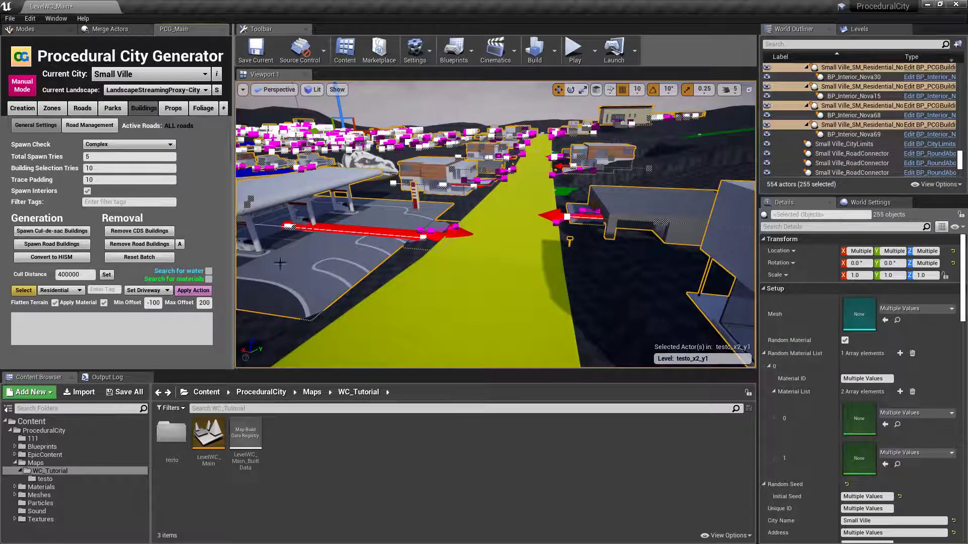
Turn off Use Driveway in the Driveway Options of the selected Residential buildings.
{"action": "key", "text": "w"}
{"action": "right_click_drag", "start_coordinate": [497, 225], "coordinate": [539, 252]}
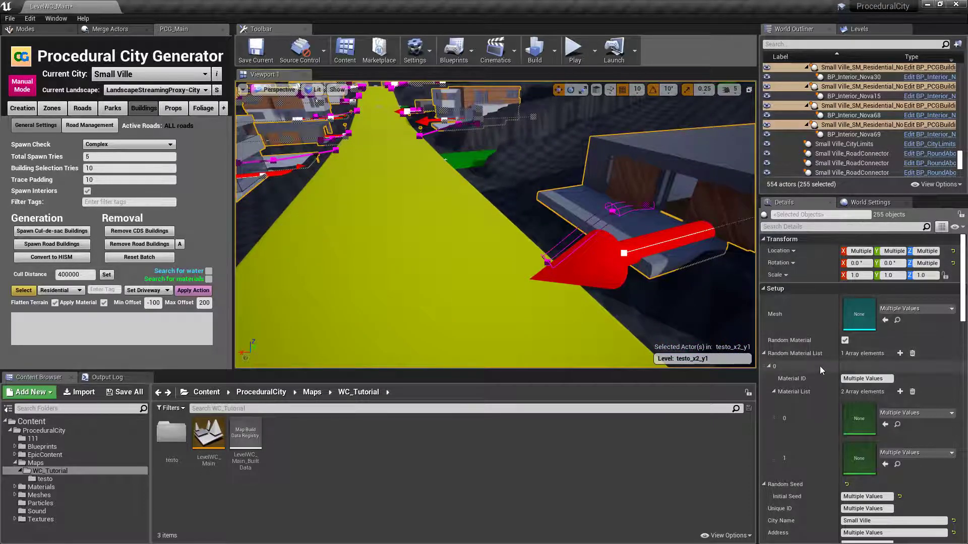
{"action": "scroll", "coordinate": [819, 366], "scroll_direction": "down", "scroll_amount": 5}
{"action": "scroll", "coordinate": [819, 363], "scroll_direction": "down", "scroll_amount": 3}
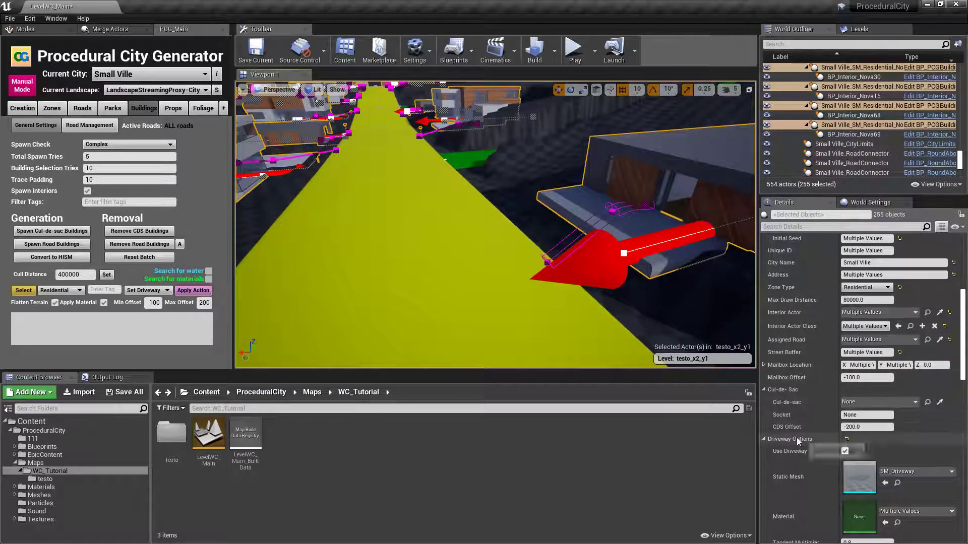
{"action": "scroll", "coordinate": [796, 434], "scroll_direction": "down", "scroll_amount": 1}
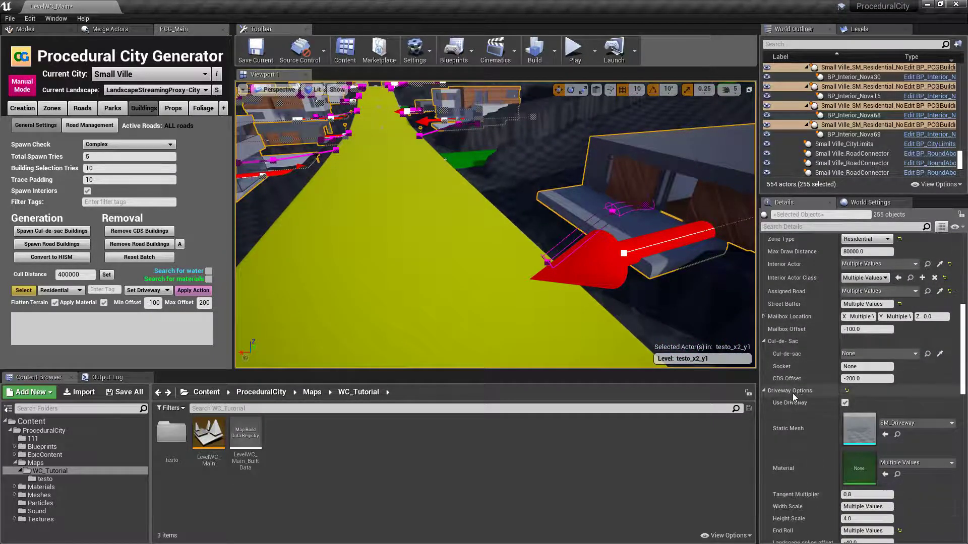
{"action": "left_click", "coordinate": [845, 403]}
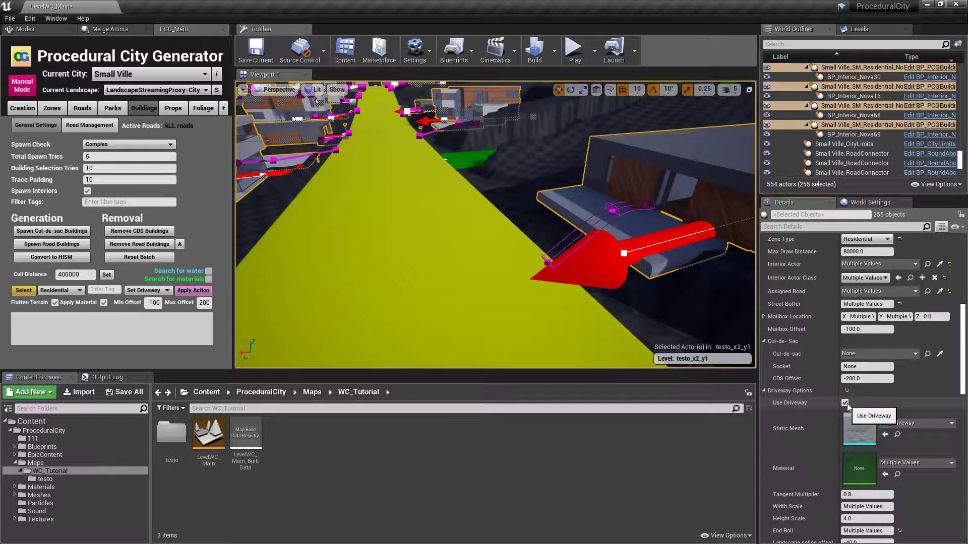
{"action": "left_click", "coordinate": [845, 403]}
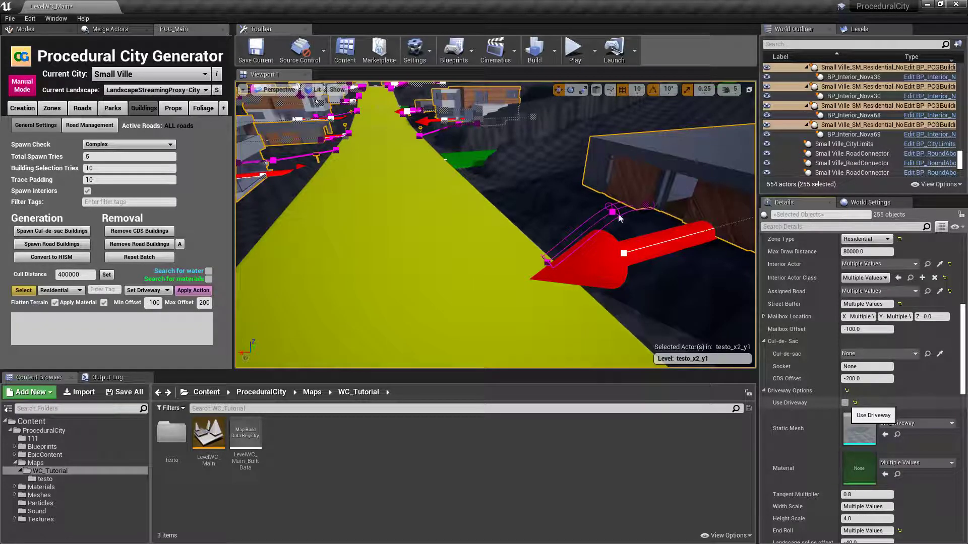
Undo turning off Use Driveway on the Residential buildings, check the driveways along the roads and save the current level.
{"action": "key", "text": "ctrl+z"}
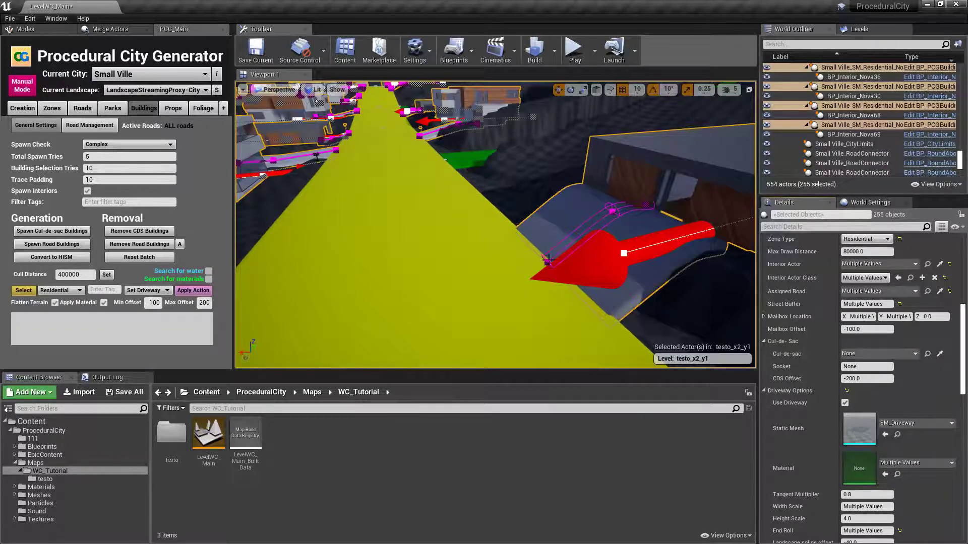
{"action": "right_click_drag", "start_coordinate": [547, 258], "coordinate": [493, 237]}
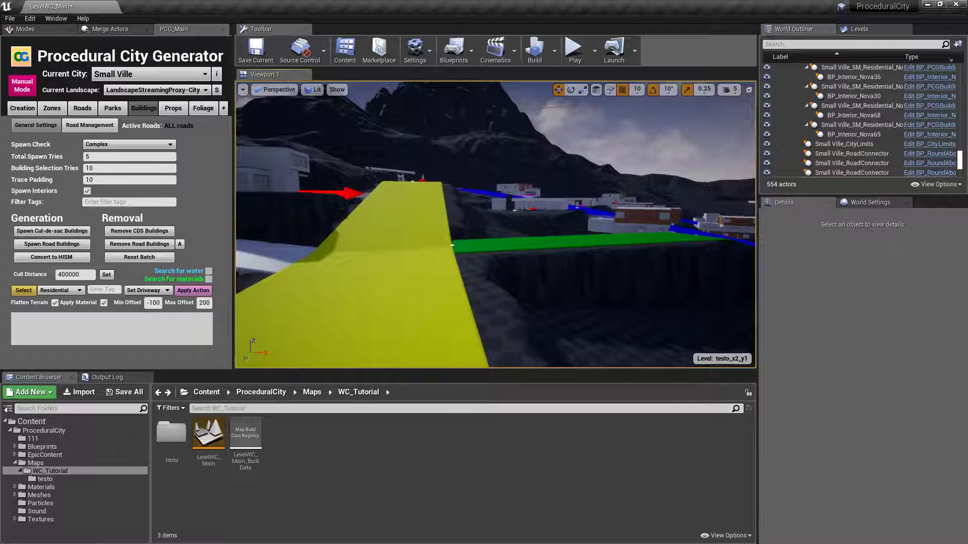
{"action": "right_click_drag", "start_coordinate": [496, 224], "coordinate": [630, 308]}
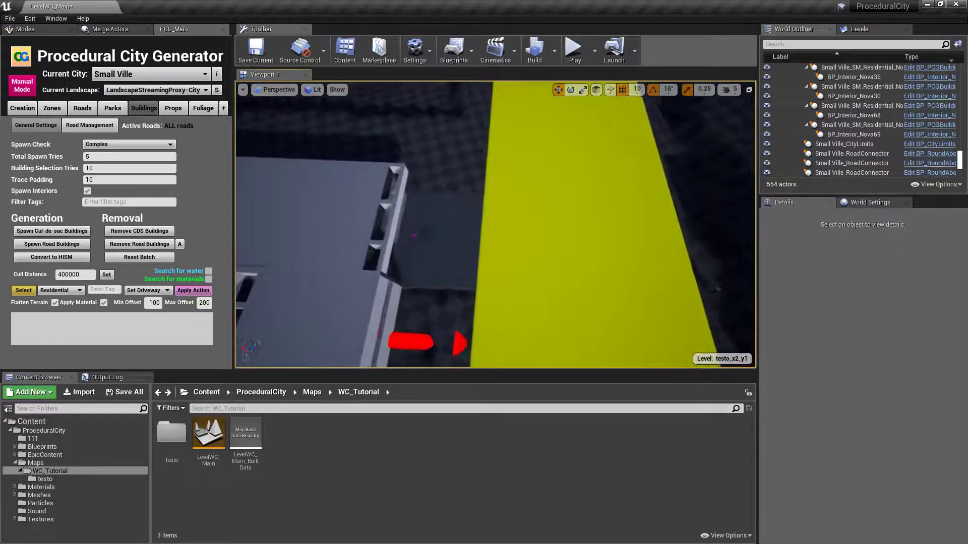
{"action": "mouse_move", "coordinate": [539, 242]}
{"action": "right_mouse_down"}
{"action": "mouse_move", "coordinate": [542, 141]}
{"action": "mouse_move", "coordinate": [550, 162]}
{"action": "mouse_move", "coordinate": [542, 131]}
{"action": "mouse_move", "coordinate": [542, 146]}
{"action": "mouse_move", "coordinate": [539, 137]}
{"action": "mouse_move", "coordinate": [670, 161]}
{"action": "mouse_move", "coordinate": [539, 144]}
{"action": "mouse_move", "coordinate": [542, 166]}
{"action": "mouse_move", "coordinate": [544, 131]}
{"action": "mouse_move", "coordinate": [656, 192]}
{"action": "mouse_move", "coordinate": [726, 141]}
{"action": "mouse_move", "coordinate": [729, 148]}
{"action": "mouse_move", "coordinate": [726, 136]}
{"action": "mouse_move", "coordinate": [510, 243]}
{"action": "mouse_move", "coordinate": [553, 247]}
{"action": "right_mouse_up"}
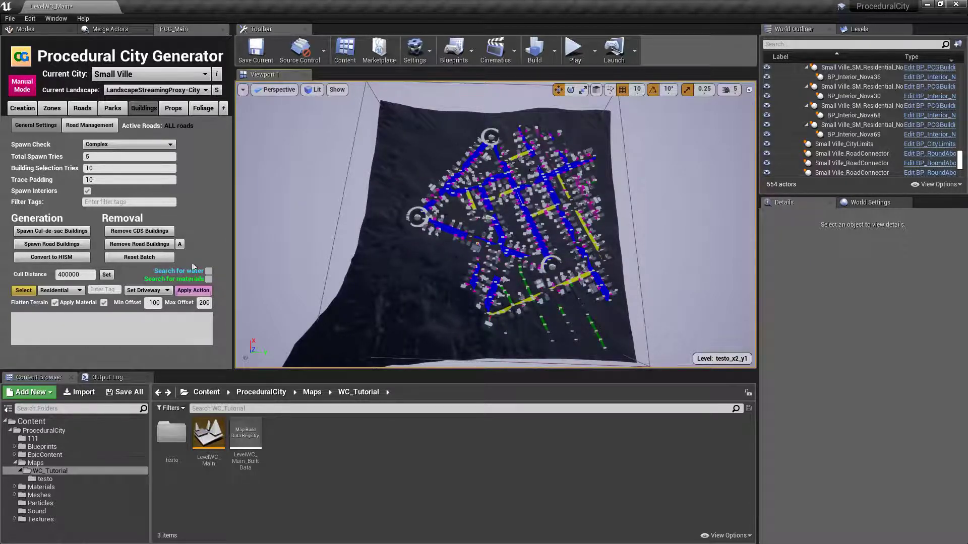
{"action": "left_click", "coordinate": [256, 52]}
Play-test Small Ville full screen, running the character past the buildings and along the main road, and end the play session.
{"action": "right_click_drag", "start_coordinate": [551, 152], "coordinate": [551, 121]}
{"action": "key", "text": "w"}
{"action": "key", "text": "a"}
{"action": "left_click", "coordinate": [594, 50]}
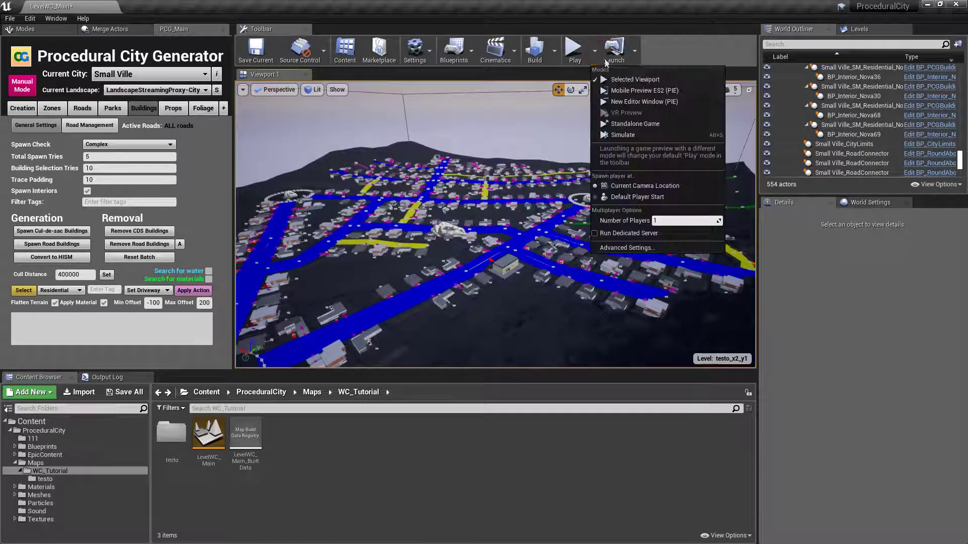
{"action": "left_click", "coordinate": [573, 53]}
{"action": "key", "text": "alt+p"}
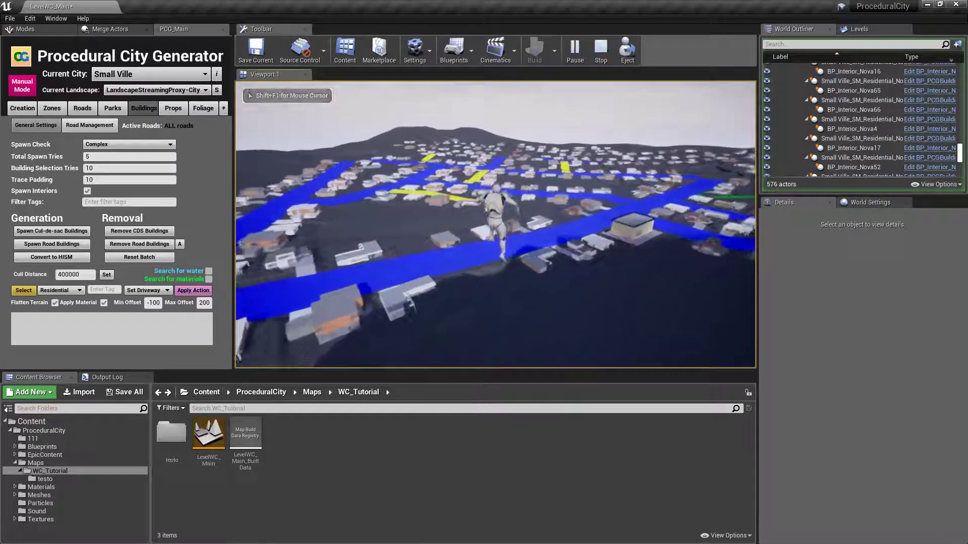
{"action": "key", "text": "F11"}
{"action": "key", "text": "w"}
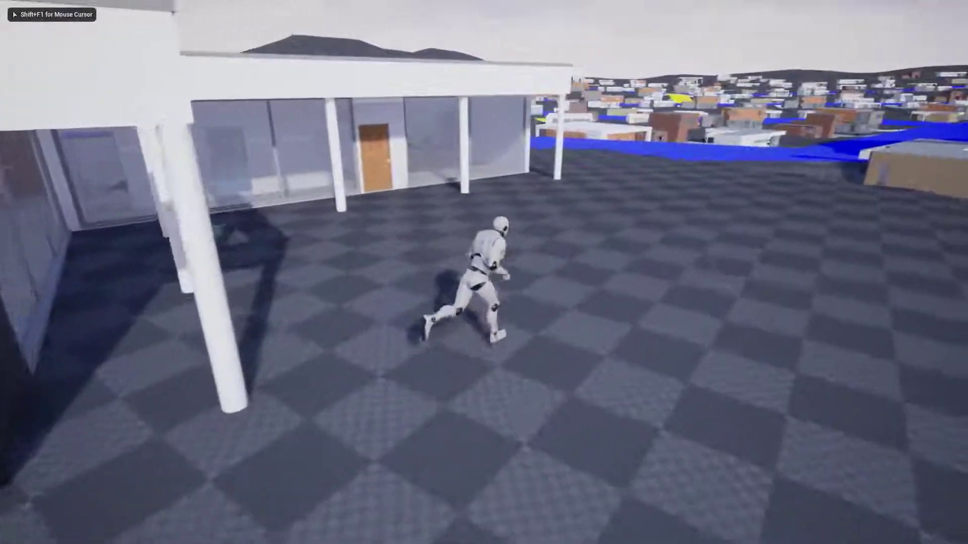
{"action": "key", "text": "w"}
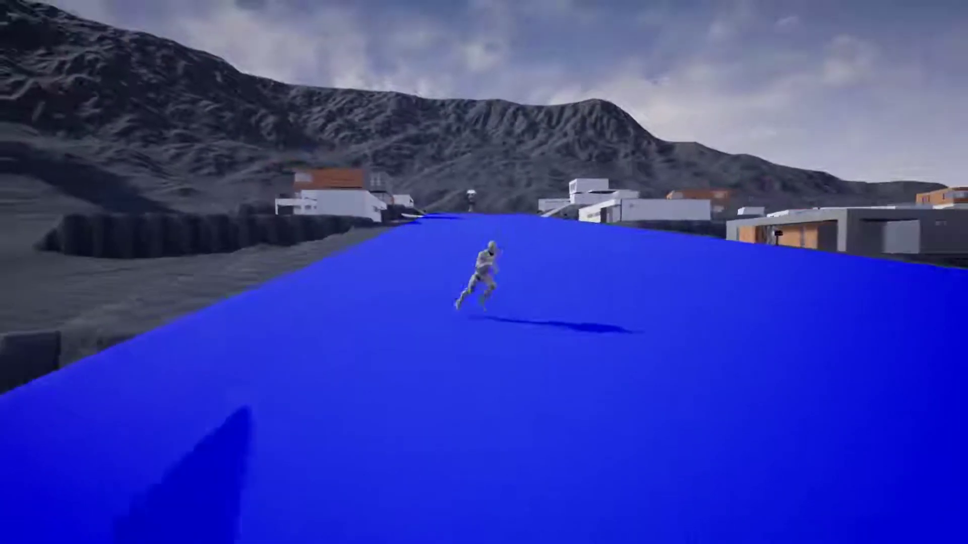
{"action": "key", "text": "d"}
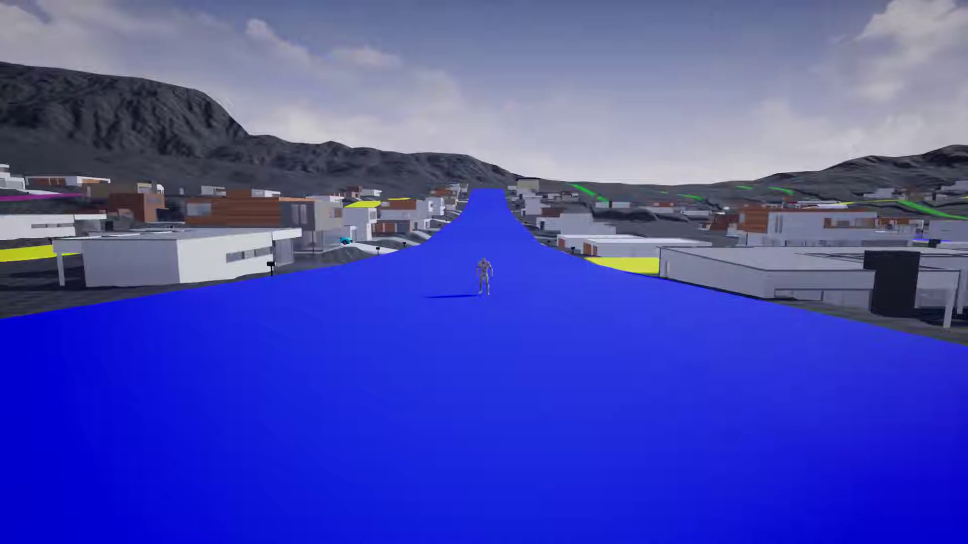
{"action": "key", "text": "F11"}
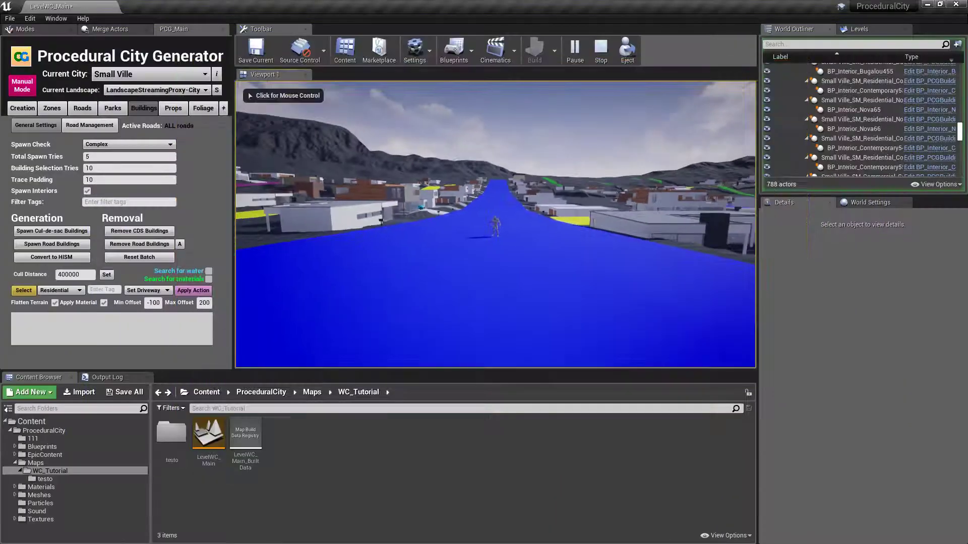
{"action": "key", "text": "Escape"}
Make the tiles testo_x1_y1 to testo_x1_y3 and all hidden testo_x2 and testo_x3 tiles visible around the city tile.
{"action": "right_click_drag", "start_coordinate": [630, 166], "coordinate": [629, 282]}
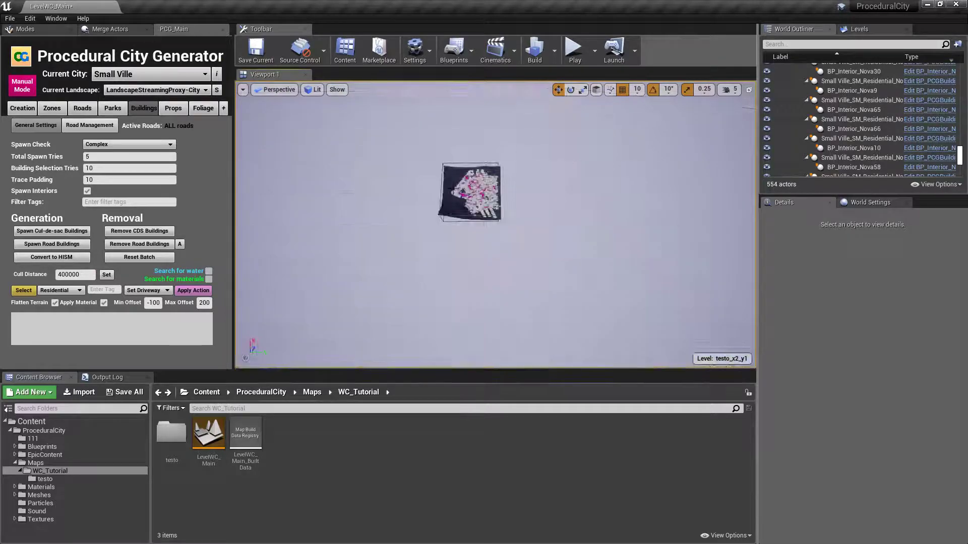
{"action": "left_click", "coordinate": [852, 29]}
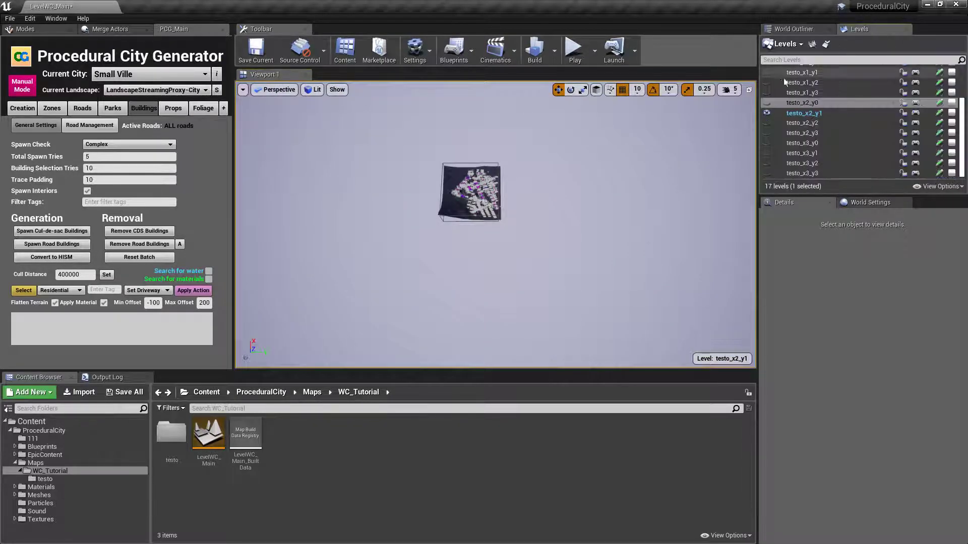
{"action": "left_click", "coordinate": [766, 92]}
{"action": "left_click", "coordinate": [766, 83]}
{"action": "left_click", "coordinate": [767, 72]}
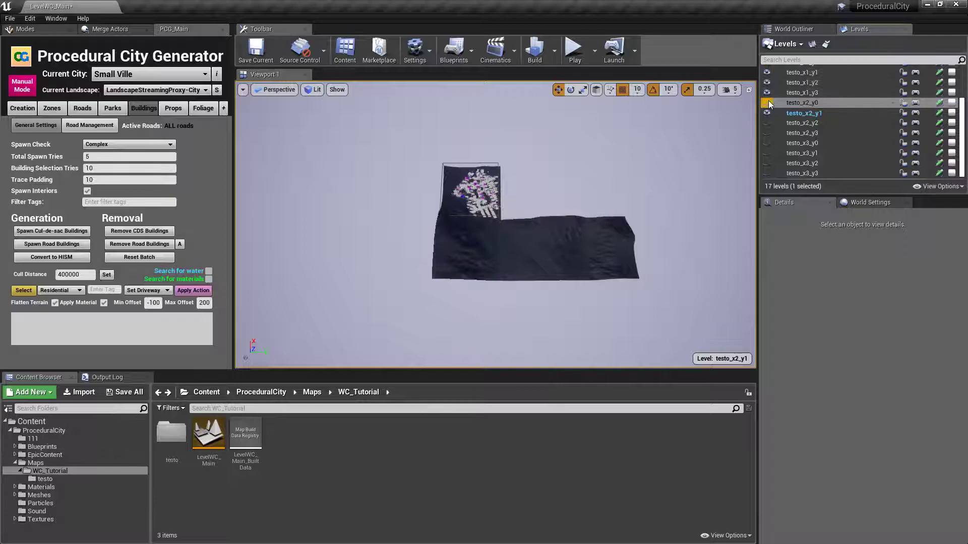
{"action": "left_click", "coordinate": [767, 102]}
{"action": "left_click", "coordinate": [766, 122]}
{"action": "left_click", "coordinate": [767, 132]}
{"action": "left_click", "coordinate": [766, 142]}
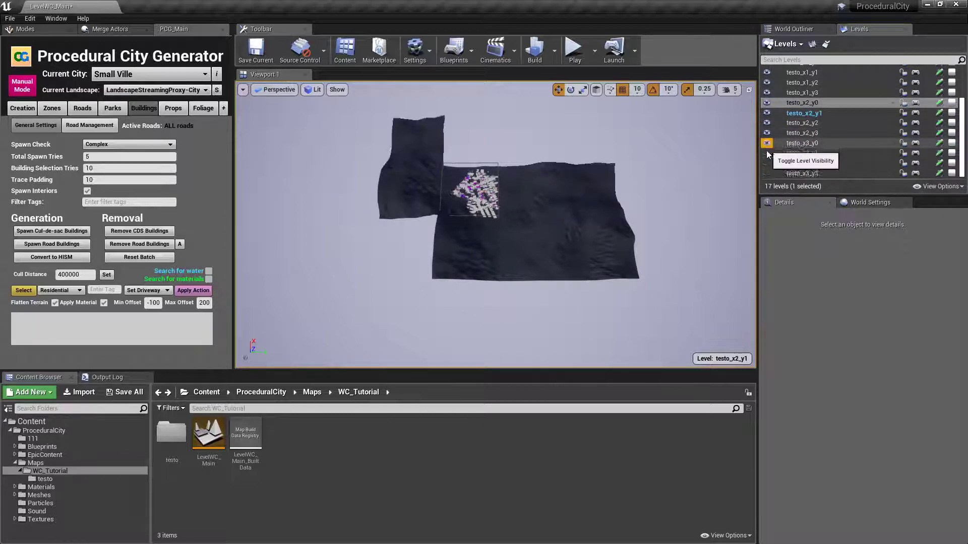
{"action": "left_click", "coordinate": [767, 153]}
{"action": "left_click", "coordinate": [766, 163]}
{"action": "left_click", "coordinate": [766, 173]}
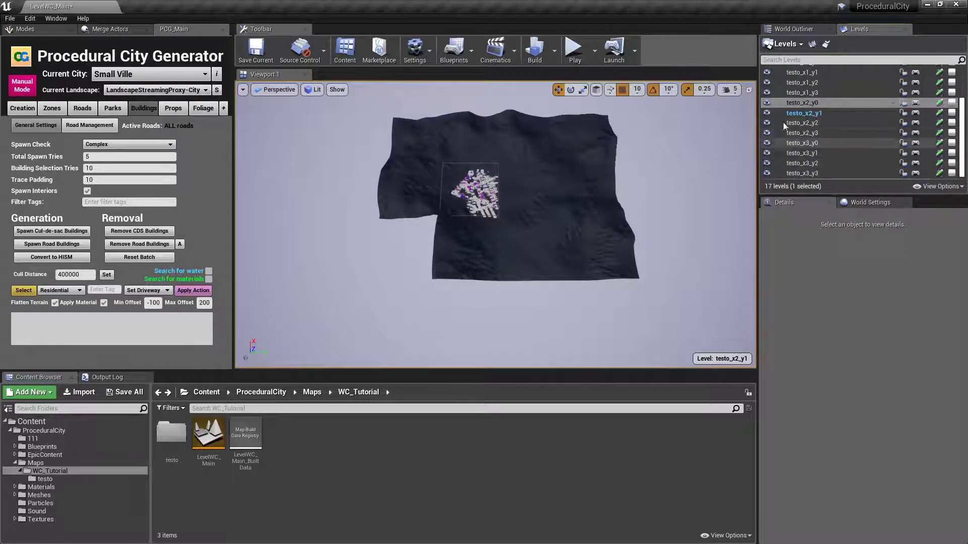
Make the landscape tiles testo_x0_y0 through testo_x0_y3 and testo_x1_y0 visible.
{"action": "scroll", "coordinate": [782, 118], "scroll_direction": "up", "scroll_amount": 3}
{"action": "left_click", "coordinate": [767, 79]}
{"action": "left_click", "coordinate": [767, 89]}
{"action": "left_click", "coordinate": [767, 99]}
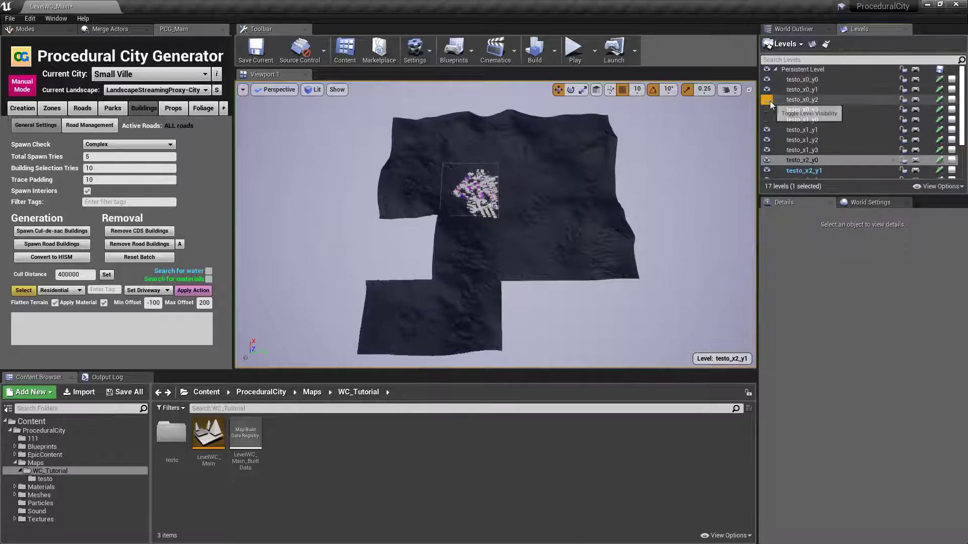
{"action": "left_click", "coordinate": [767, 110]}
{"action": "left_click", "coordinate": [766, 119]}
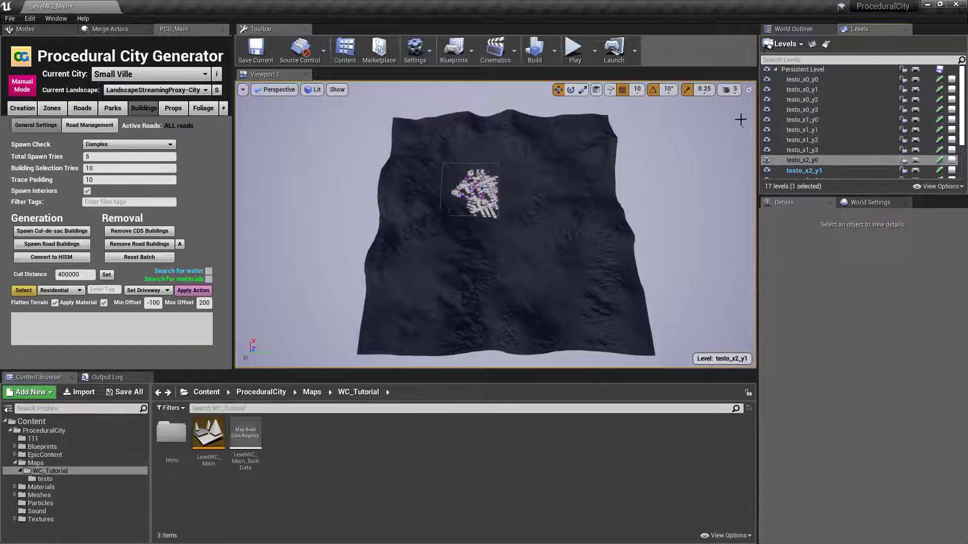
Examine the complete tiled landscape surrounding Small Ville from above.
{"action": "right_click_drag", "start_coordinate": [545, 168], "coordinate": [495, 176]}
{"action": "key", "text": "w"}
{"action": "key", "text": "w"}
{"action": "key", "text": "a"}
{"action": "key", "text": "s"}
{"action": "key", "text": "s"}
{"action": "key", "text": "s"}
{"action": "key", "text": "s"}
{"action": "key", "text": "s"}
{"action": "left_click_drag", "start_coordinate": [537, 174], "coordinate": [546, 169]}
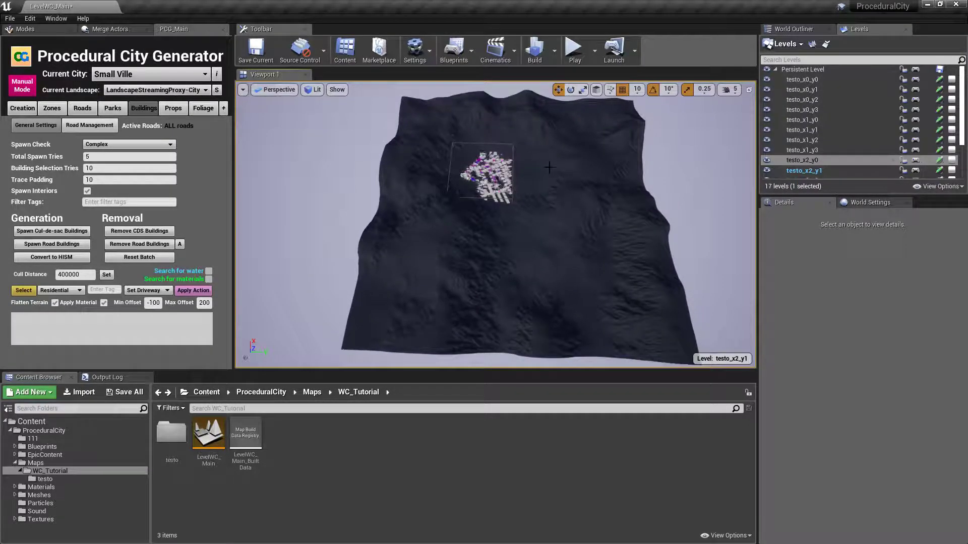